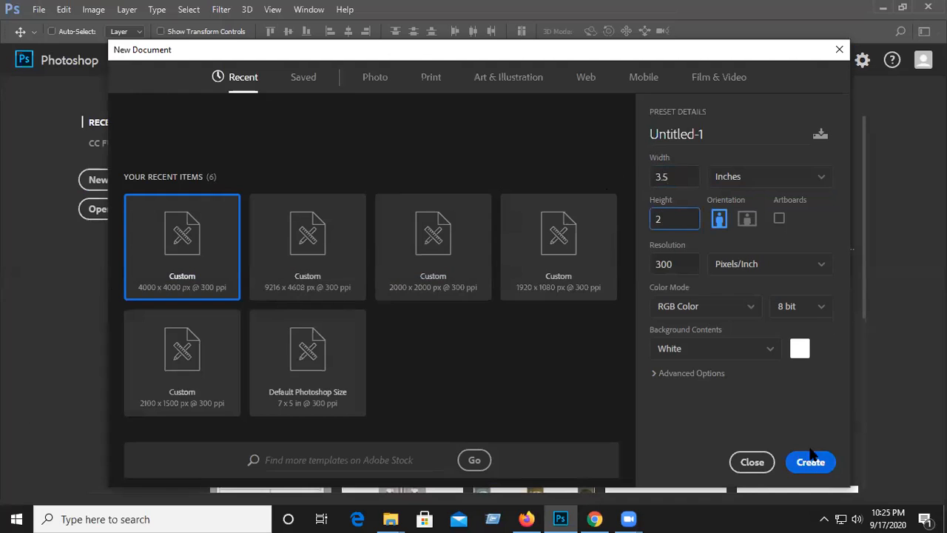
Create a new landscape document 3.5 by 2 inches at 300 pixels/inch in RGB Color with a white background.
{"action": "left_click", "coordinate": [699, 306]}
{"action": "left_click", "coordinate": [832, 432]}
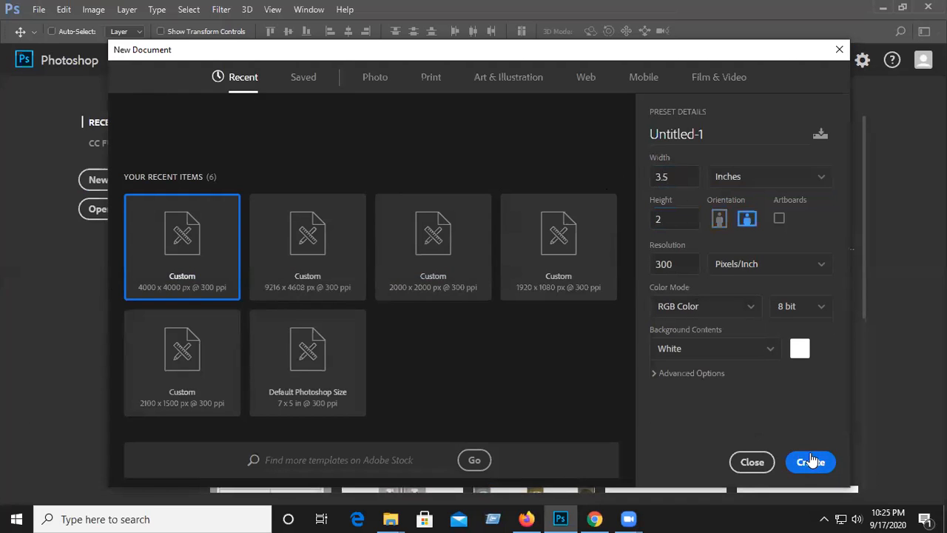
{"action": "key", "text": "Return"}
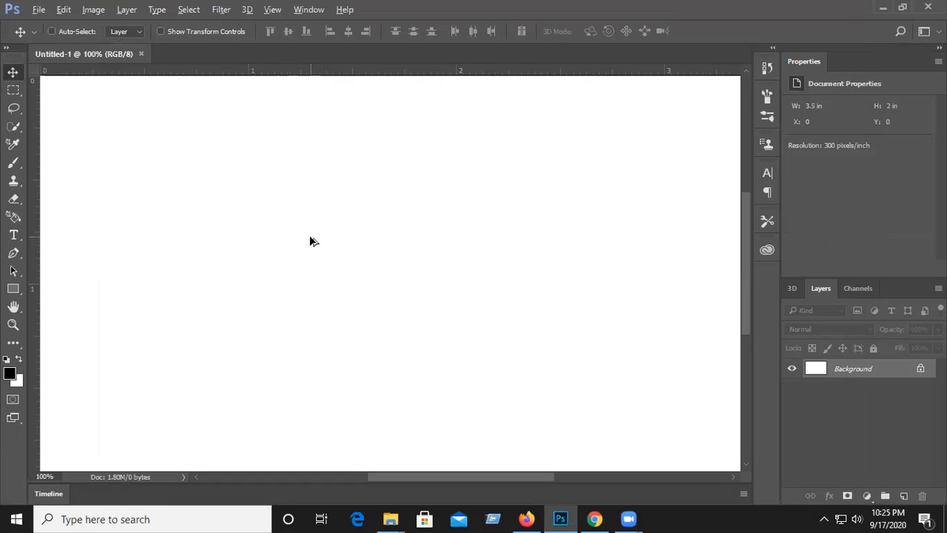
Place guides along all four edges of the white canvas to mark the trim lines.
{"action": "scroll", "coordinate": [311, 244], "scroll_direction": "down", "scroll_amount": 3}
{"action": "left_click_drag", "start_coordinate": [349, 108], "coordinate": [319, 130]}
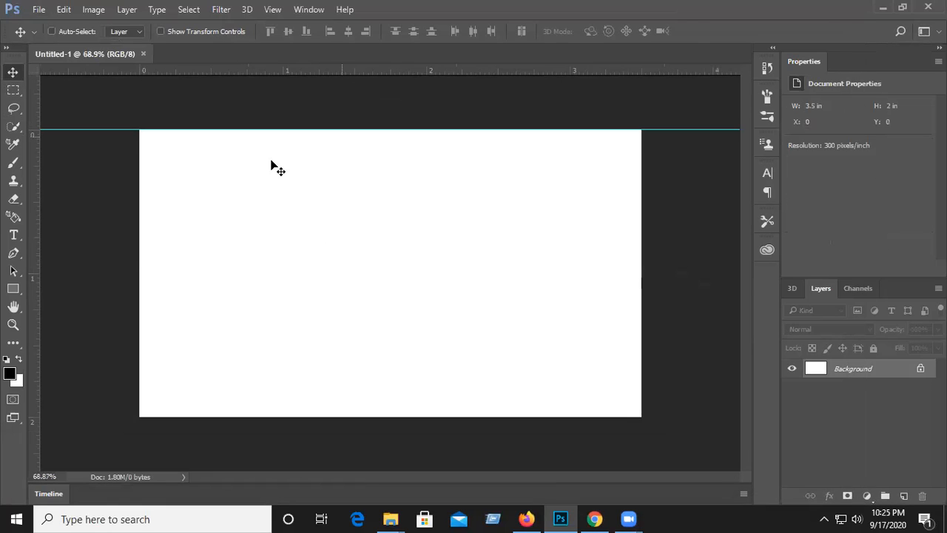
{"action": "left_click_drag", "start_coordinate": [39, 192], "coordinate": [139, 193]}
{"action": "left_click_drag", "start_coordinate": [387, 74], "coordinate": [410, 417]}
{"action": "left_click_drag", "start_coordinate": [36, 259], "coordinate": [640, 323]}
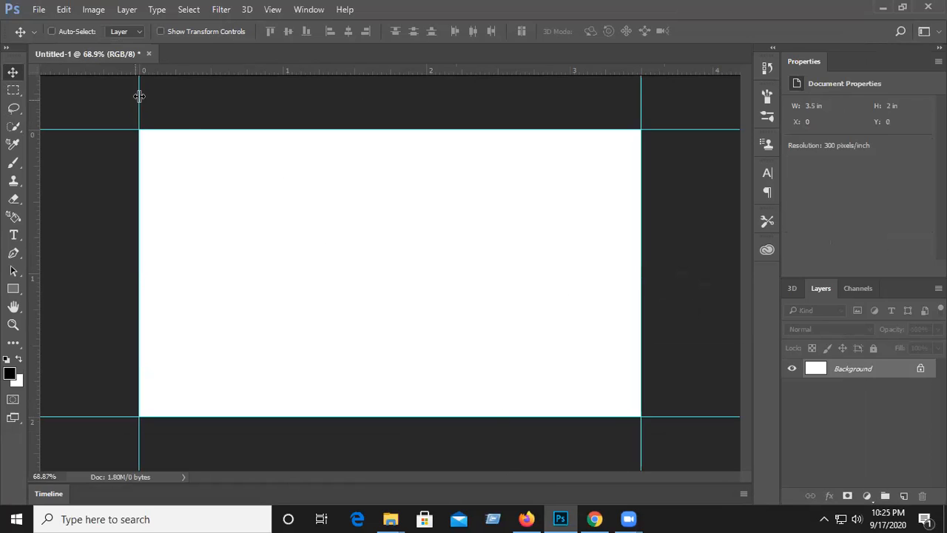
Extend the canvas relatively by .125 inches in width and .125 inches in height, anchored at the center.
{"action": "left_click", "coordinate": [93, 10]}
{"action": "left_click", "coordinate": [140, 127]}
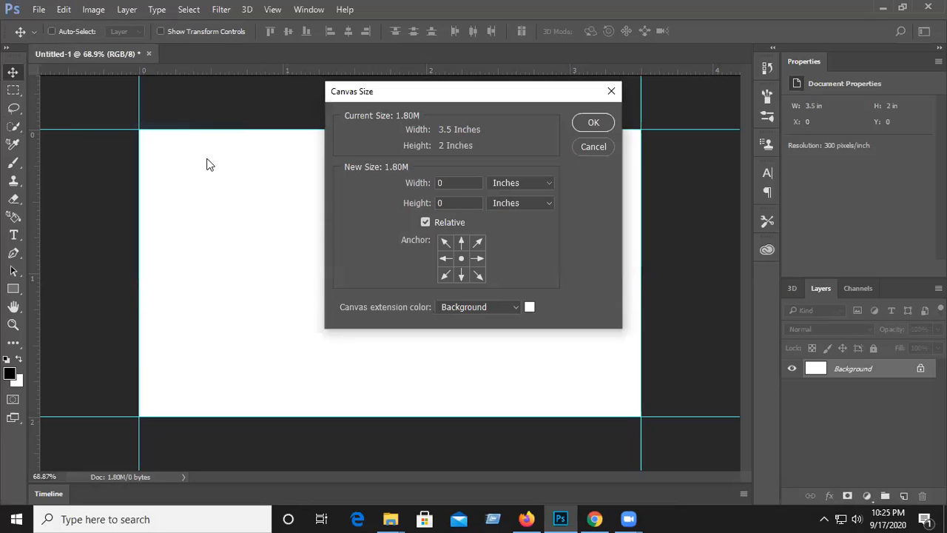
{"action": "double_click", "coordinate": [448, 182]}
{"action": "type", "text": ".125"}
{"action": "key", "text": "Tab"}
{"action": "type", "text": ".125"}
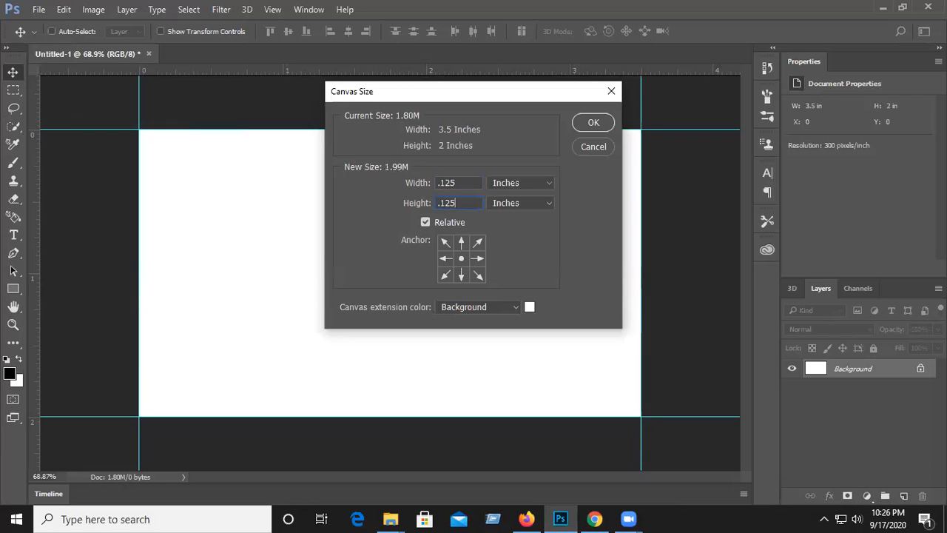
{"action": "key", "text": "Return"}
Place guides along all four edges of the extended canvas to mark the bleed.
{"action": "left_click_drag", "start_coordinate": [227, 71], "coordinate": [230, 120]}
{"action": "left_click_drag", "start_coordinate": [33, 174], "coordinate": [132, 182]}
{"action": "left_click_drag", "start_coordinate": [333, 70], "coordinate": [429, 424]}
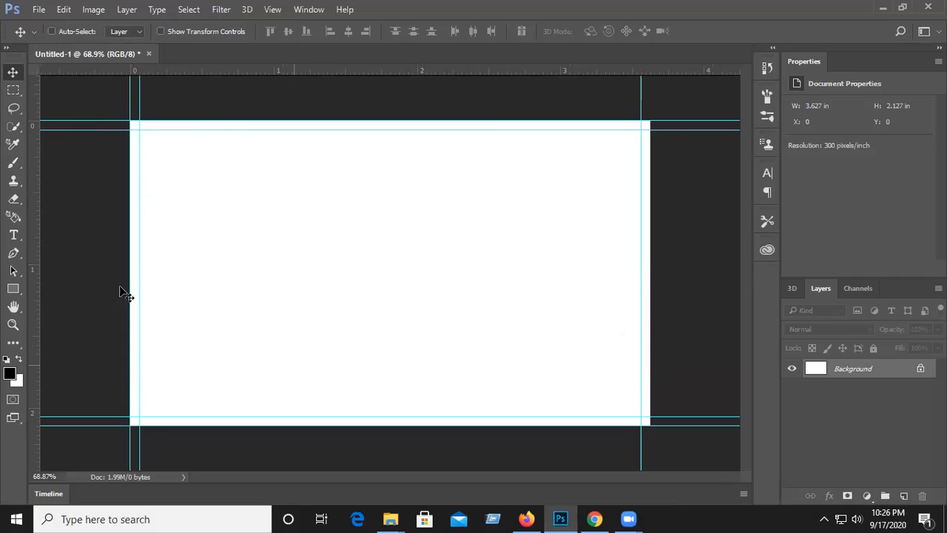
{"action": "left_click_drag", "start_coordinate": [34, 250], "coordinate": [649, 311]}
Create a black-filled rectangle shape .125 in wide and .125 in high on the canvas.
{"action": "left_click", "coordinate": [13, 289]}
{"action": "left_click", "coordinate": [288, 222]}
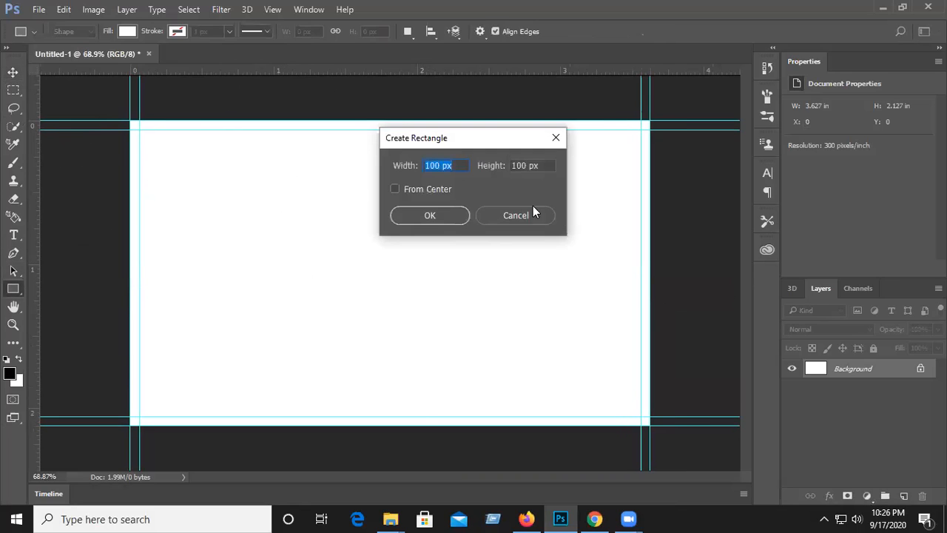
{"action": "key", "text": "Escape"}
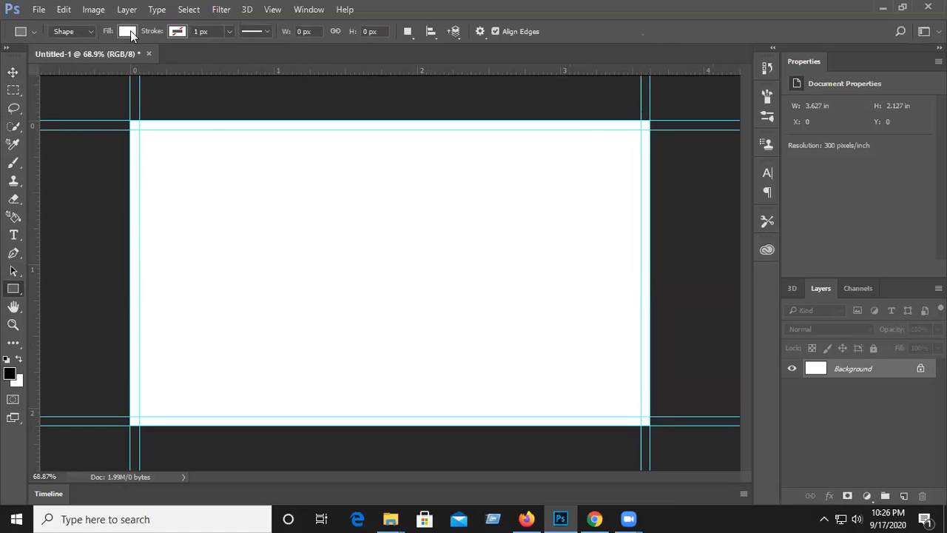
{"action": "left_click", "coordinate": [127, 32]}
{"action": "left_click", "coordinate": [129, 102]}
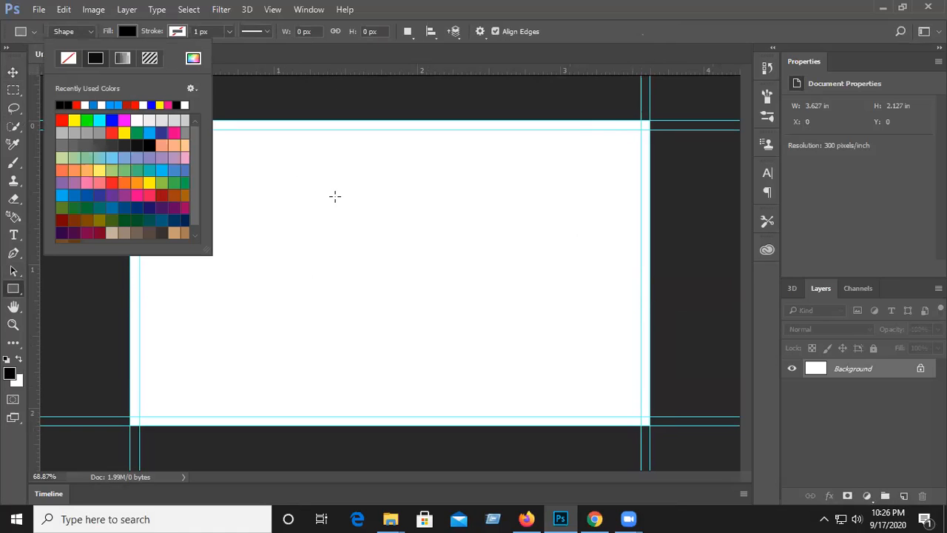
{"action": "left_click", "coordinate": [321, 333]}
{"action": "type", "text": ".125in"}
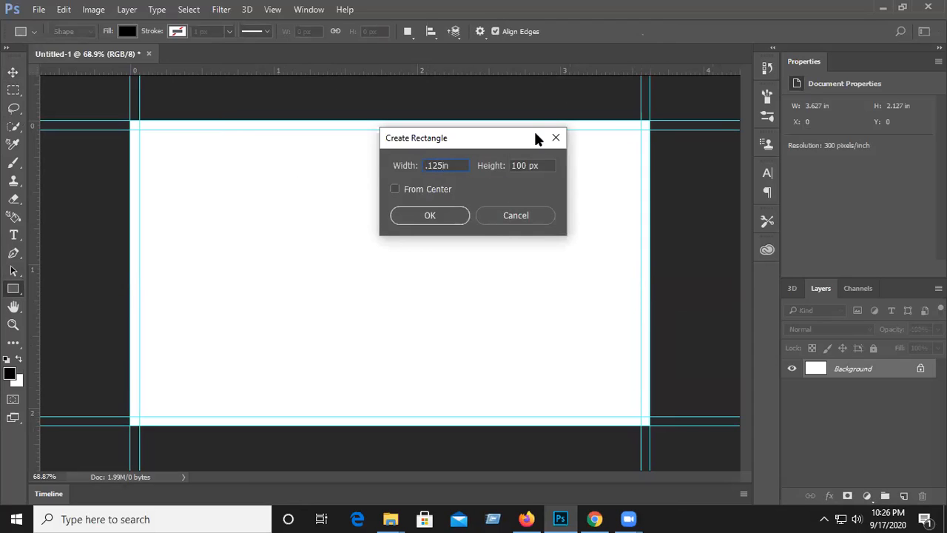
{"action": "key", "text": "Tab"}
{"action": "type", "text": ".125in"}
{"action": "left_click", "coordinate": [427, 213]}
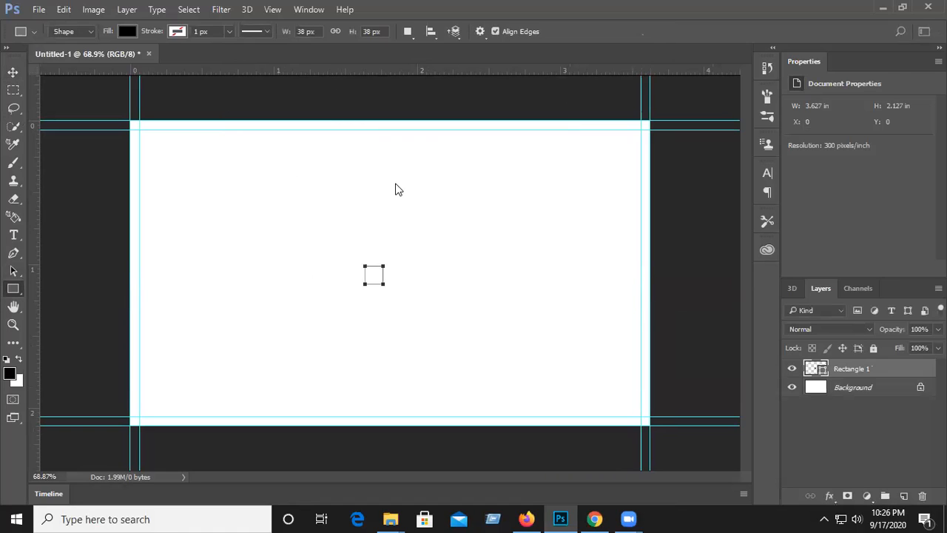
Place four safe-margin guides inside the trim guides, using the black square as a spacer in opposite corners, and delete the square.
{"action": "left_click", "coordinate": [11, 72]}
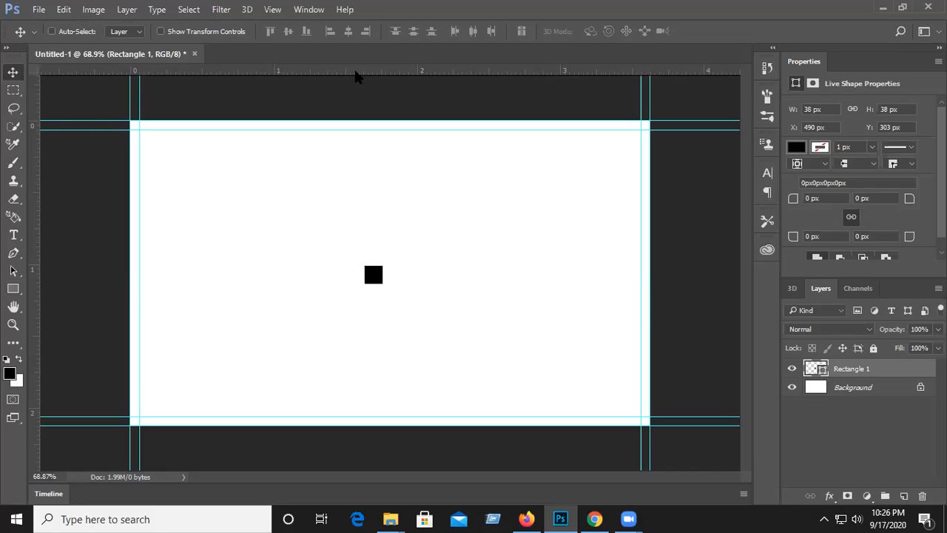
{"action": "left_click_drag", "start_coordinate": [378, 281], "coordinate": [155, 147]}
{"action": "left_click_drag", "start_coordinate": [34, 200], "coordinate": [158, 212]}
{"action": "left_click_drag", "start_coordinate": [217, 91], "coordinate": [642, 412]}
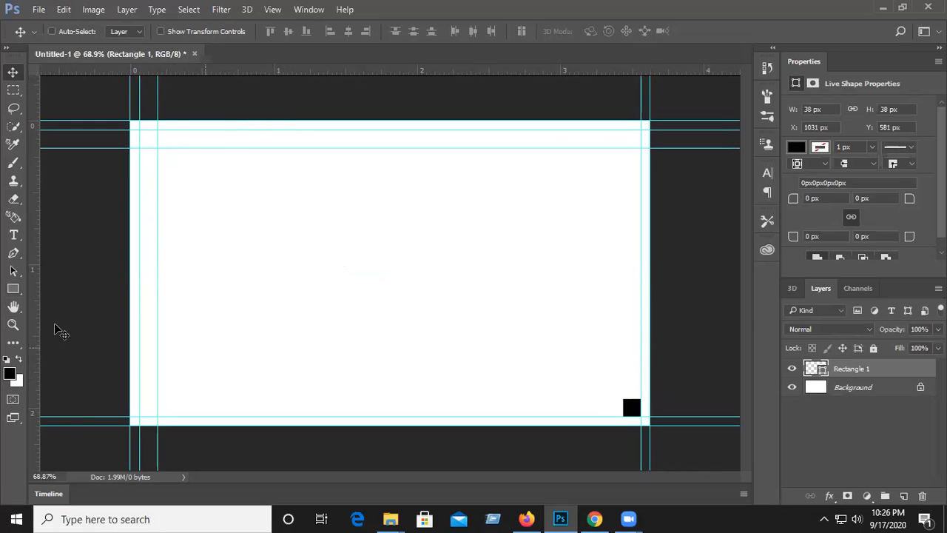
{"action": "left_click_drag", "start_coordinate": [37, 319], "coordinate": [622, 390]}
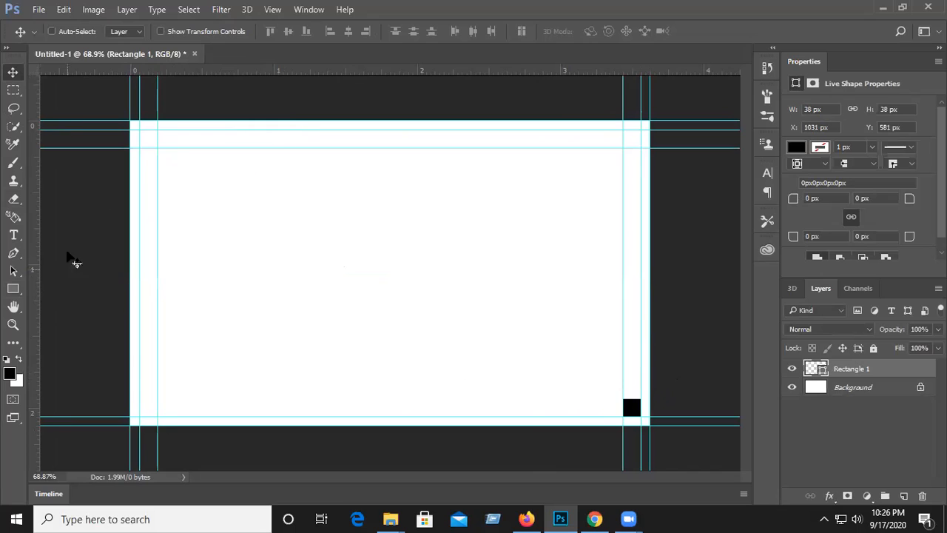
{"action": "left_click_drag", "start_coordinate": [370, 71], "coordinate": [415, 398]}
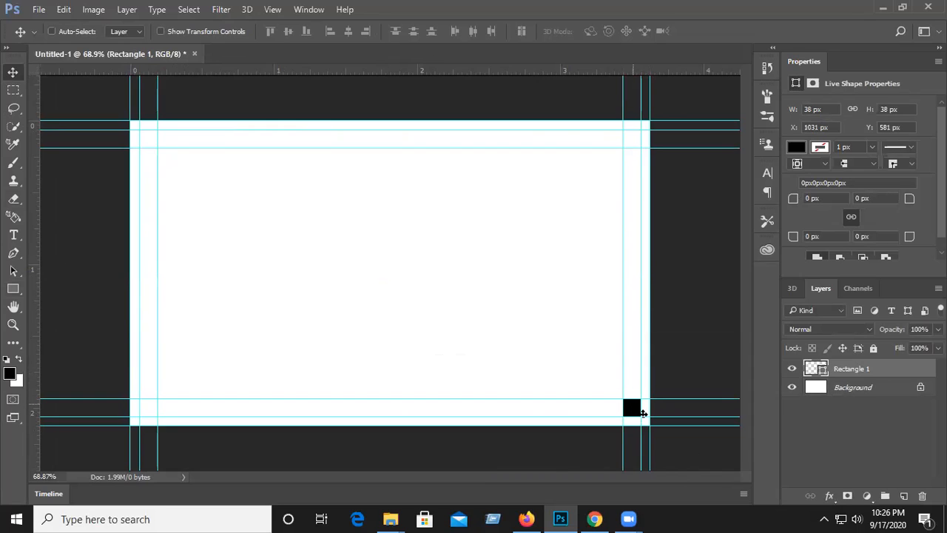
{"action": "left_click_drag", "start_coordinate": [643, 413], "coordinate": [216, 185]}
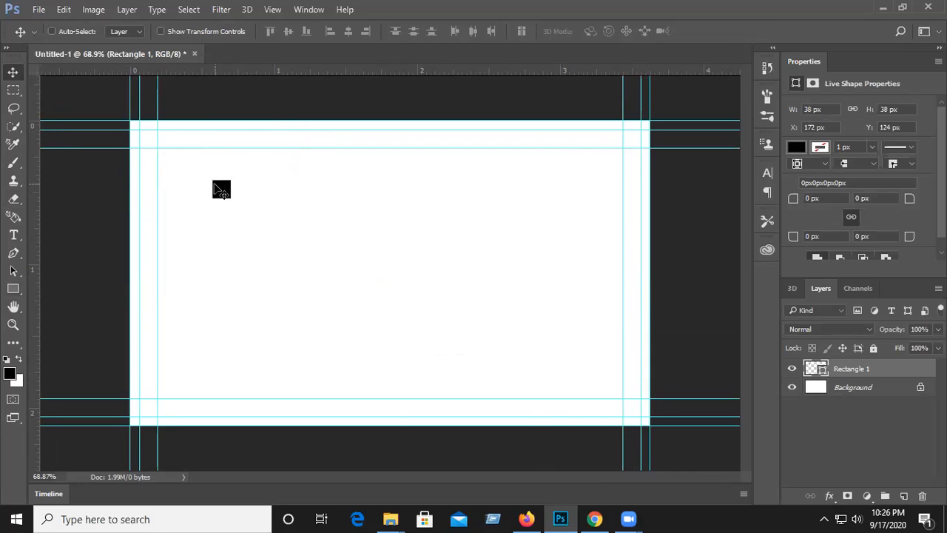
{"action": "key", "text": "Delete"}
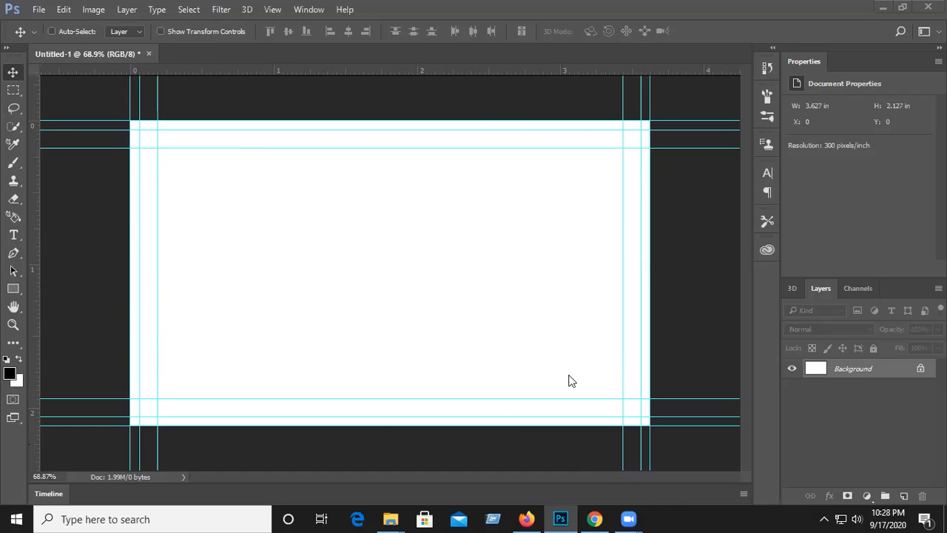
Draw a black rectangle about 1088 by 234 px across the full width of the card's lower part.
{"action": "left_click", "coordinate": [12, 289]}
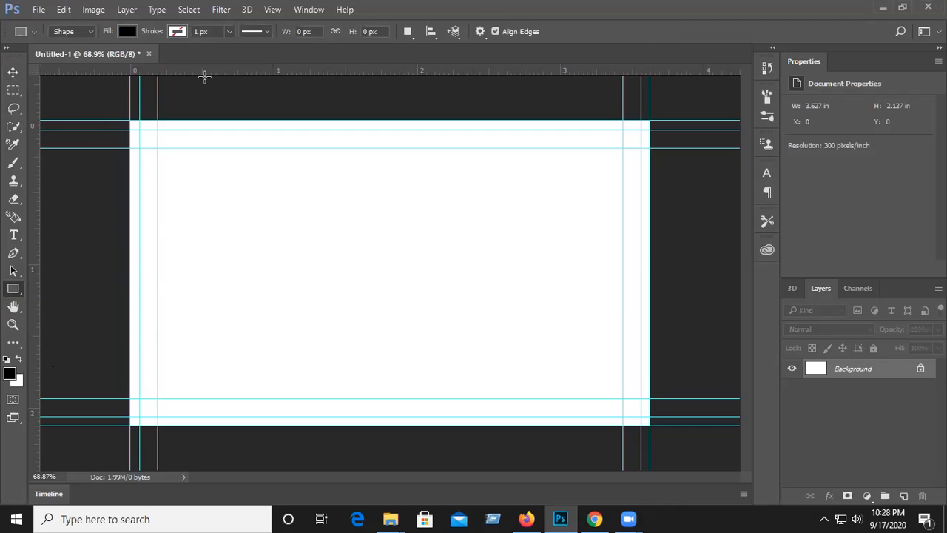
{"action": "left_click_drag", "start_coordinate": [131, 326], "coordinate": [653, 436]}
{"action": "left_click", "coordinate": [13, 73]}
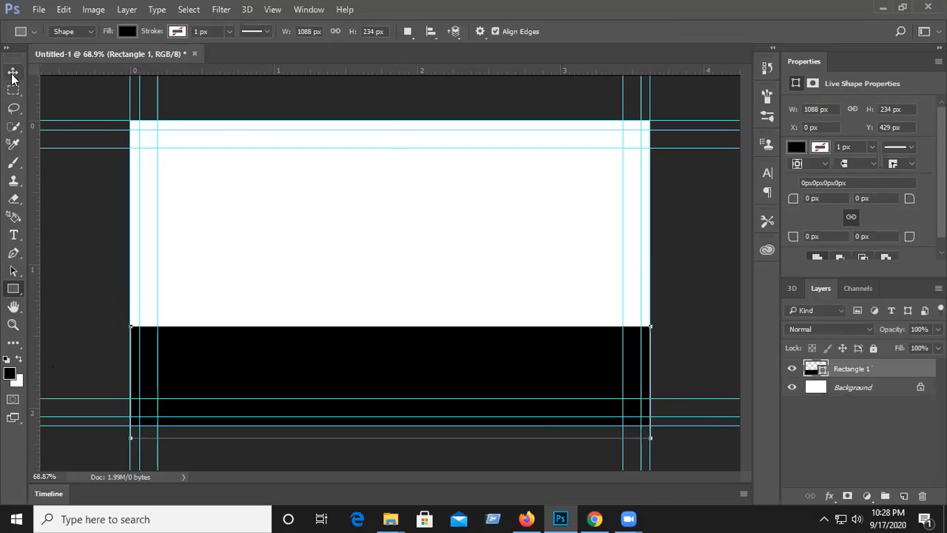
{"action": "key", "text": "ctrl+t"}
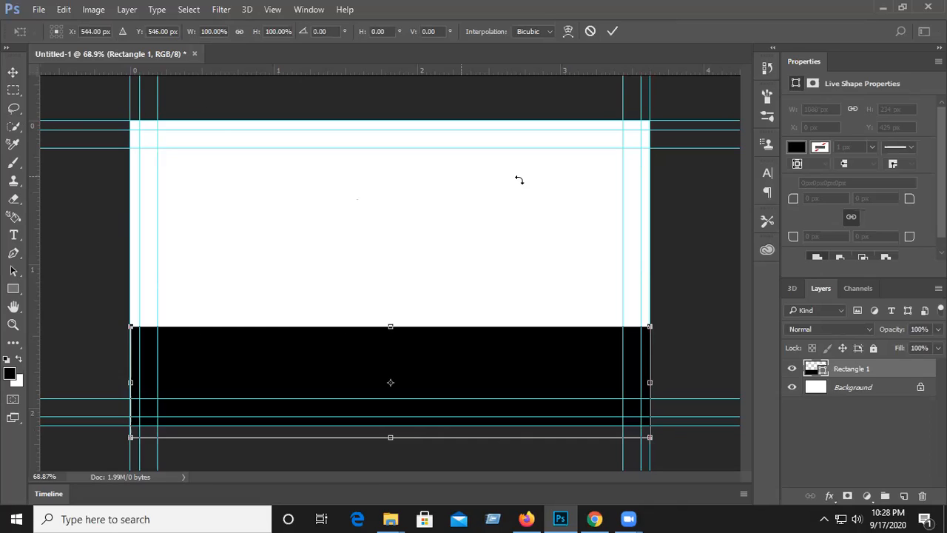
{"action": "left_click", "coordinate": [127, 383]}
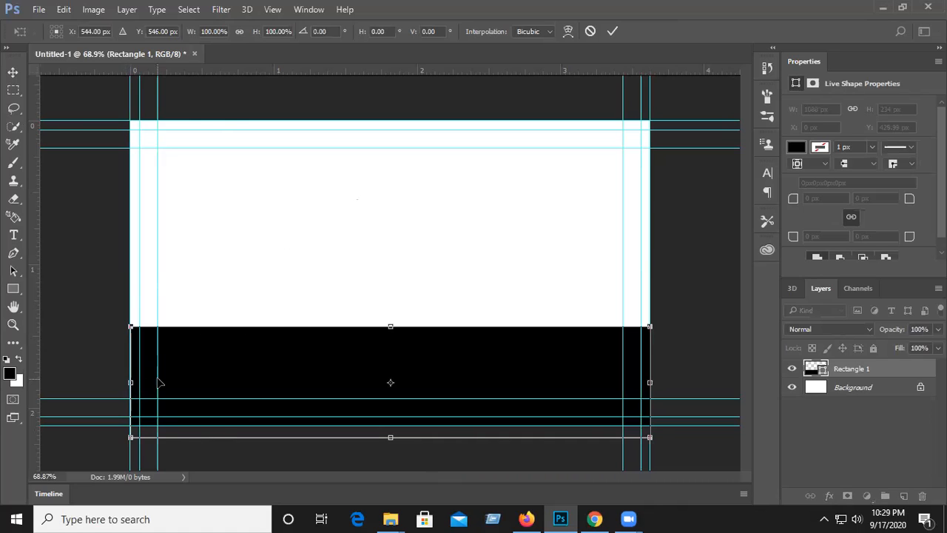
{"action": "key", "text": "Return"}
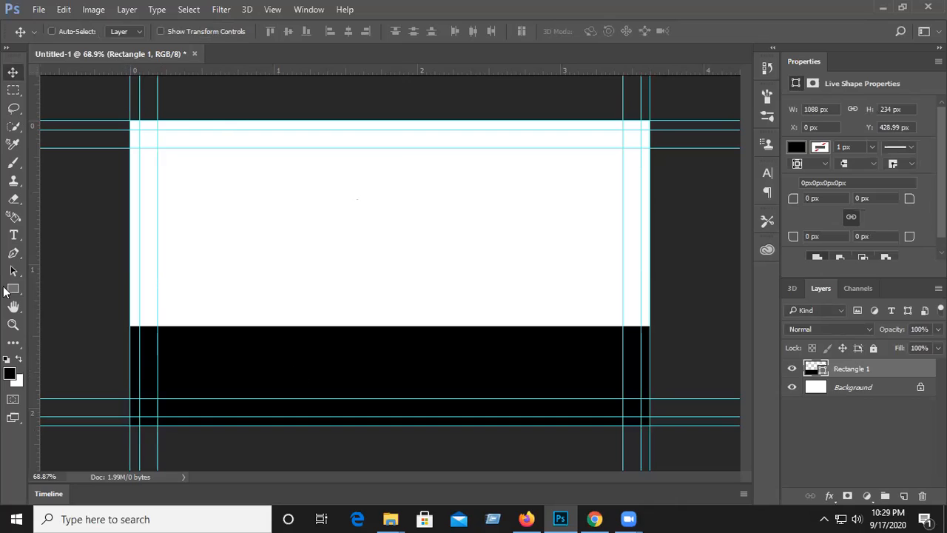
Set the lower rectangle's fill color to bright green.
{"action": "left_click", "coordinate": [11, 291]}
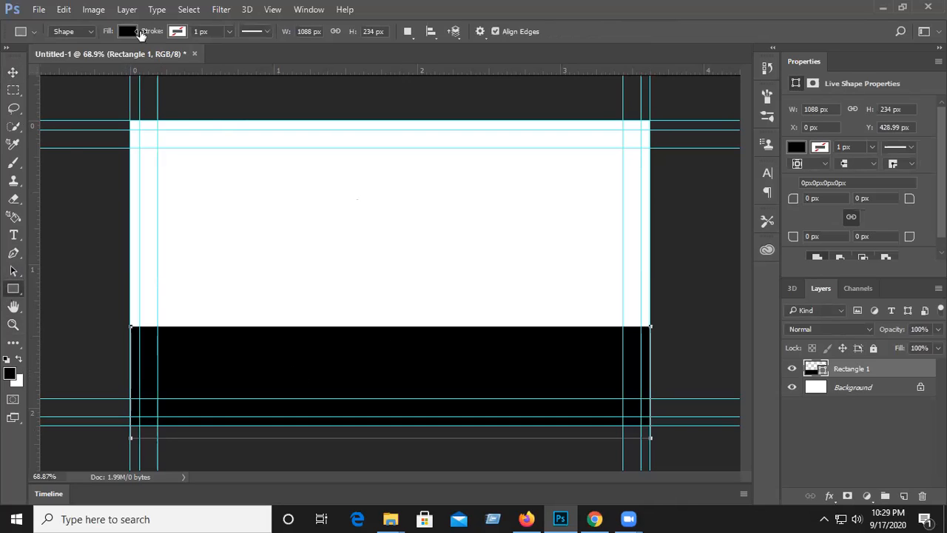
{"action": "left_click", "coordinate": [128, 32]}
{"action": "left_click", "coordinate": [95, 120]}
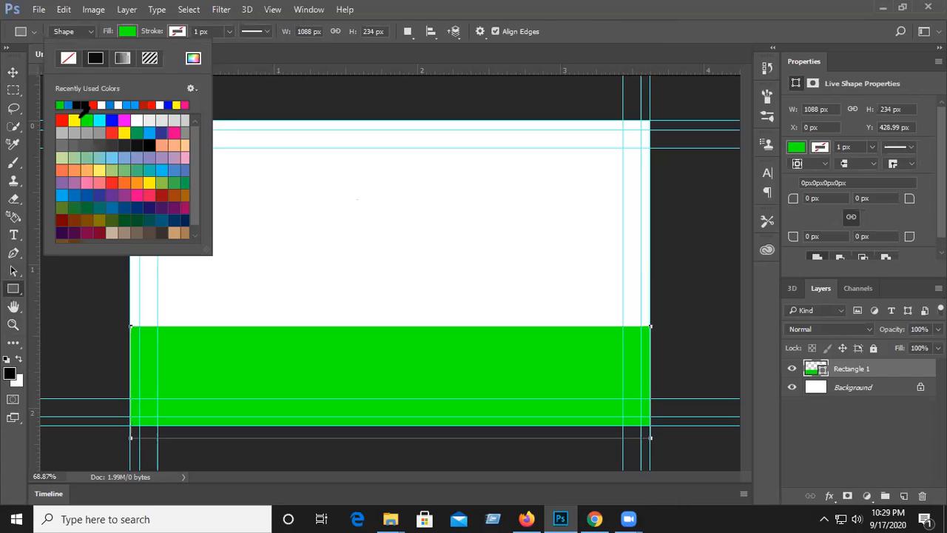
{"action": "left_click", "coordinate": [13, 72]}
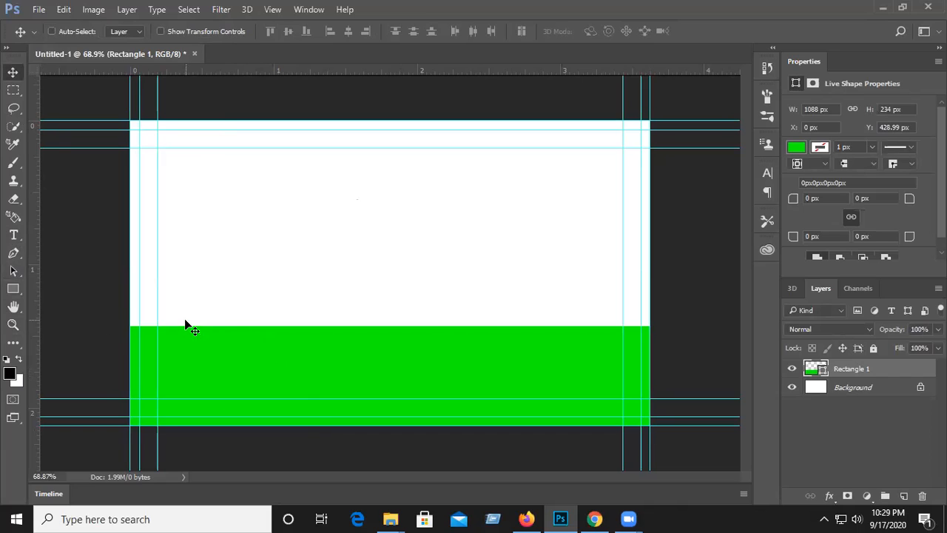
Set the lower rectangle's fill color to dark gray.
{"action": "left_click", "coordinate": [13, 288]}
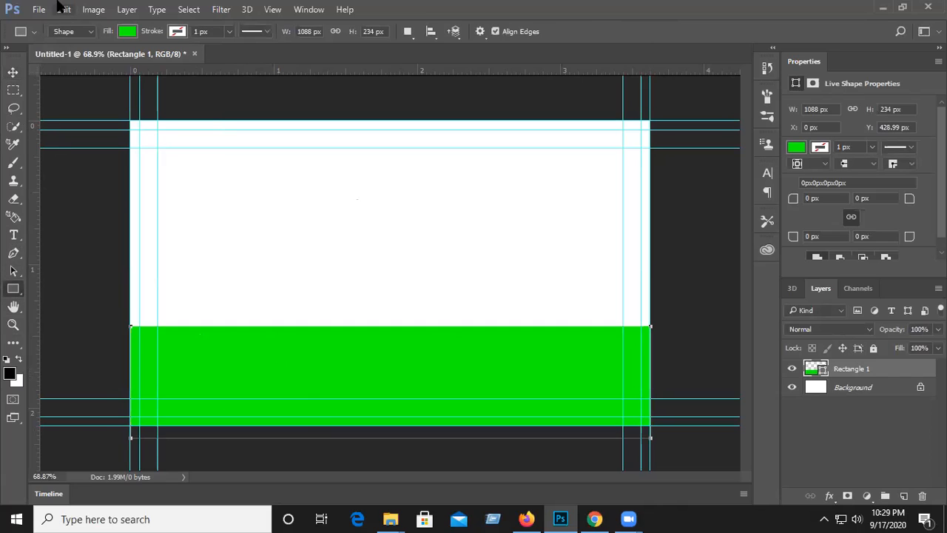
{"action": "left_click", "coordinate": [129, 35]}
{"action": "left_click", "coordinate": [115, 147]}
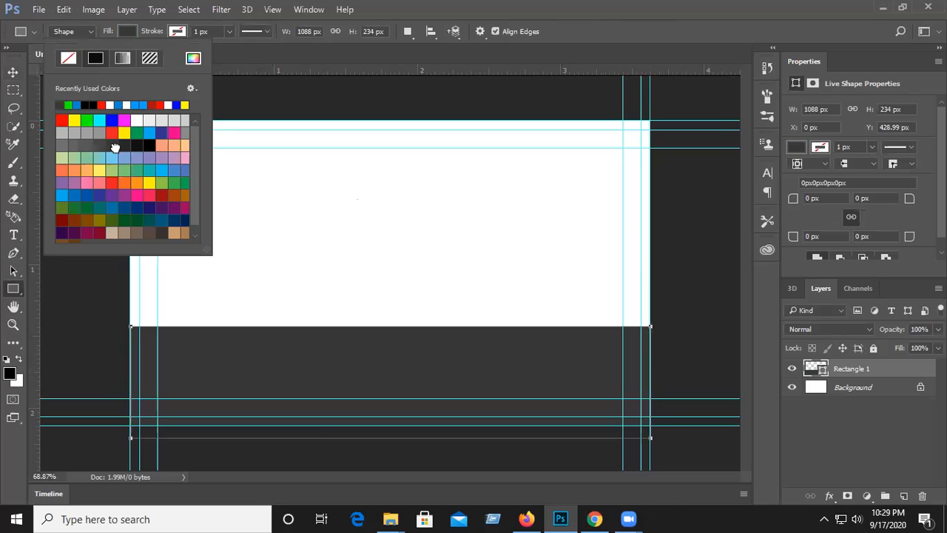
{"action": "left_click", "coordinate": [13, 72]}
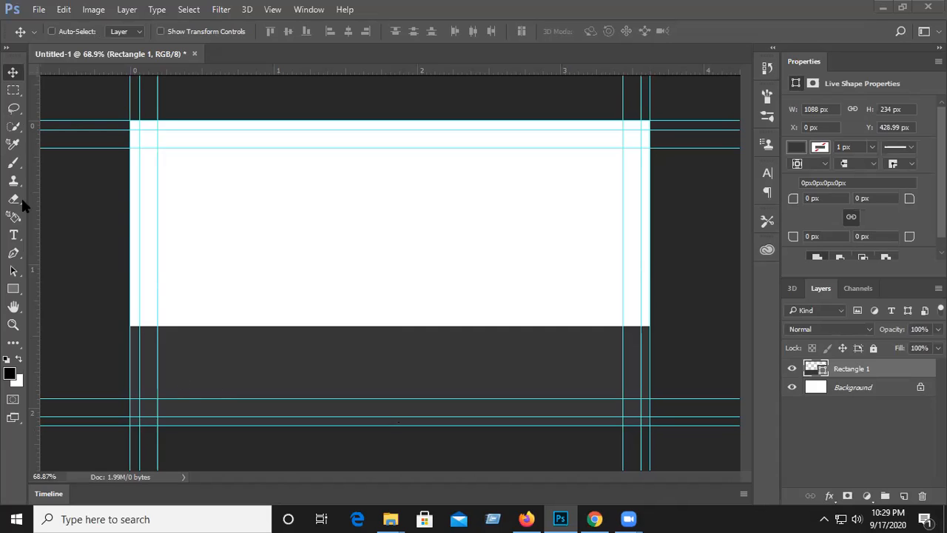
Add two anchor points to the rectangle's upper edge with the Pen tool, lowering the right one and raising the left one into a wave.
{"action": "left_click", "coordinate": [19, 253]}
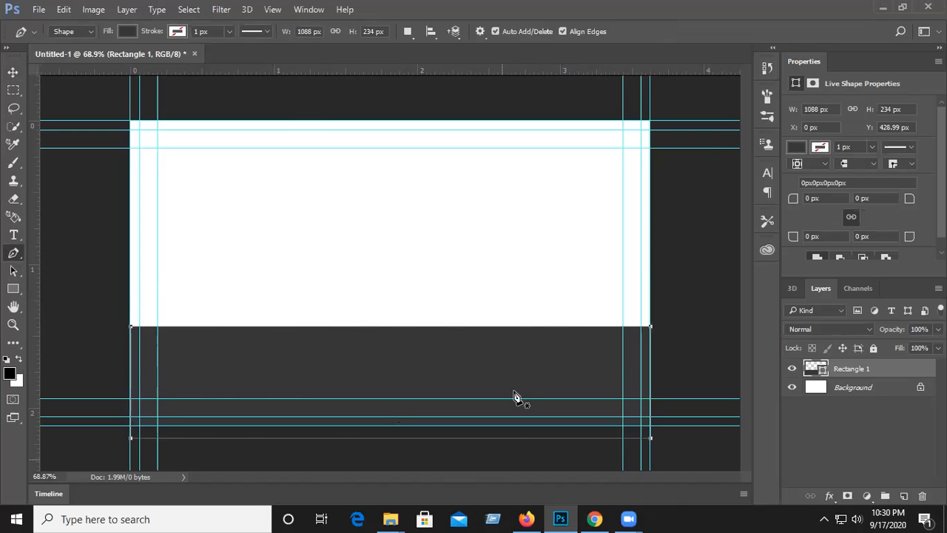
{"action": "left_click", "coordinate": [519, 326]}
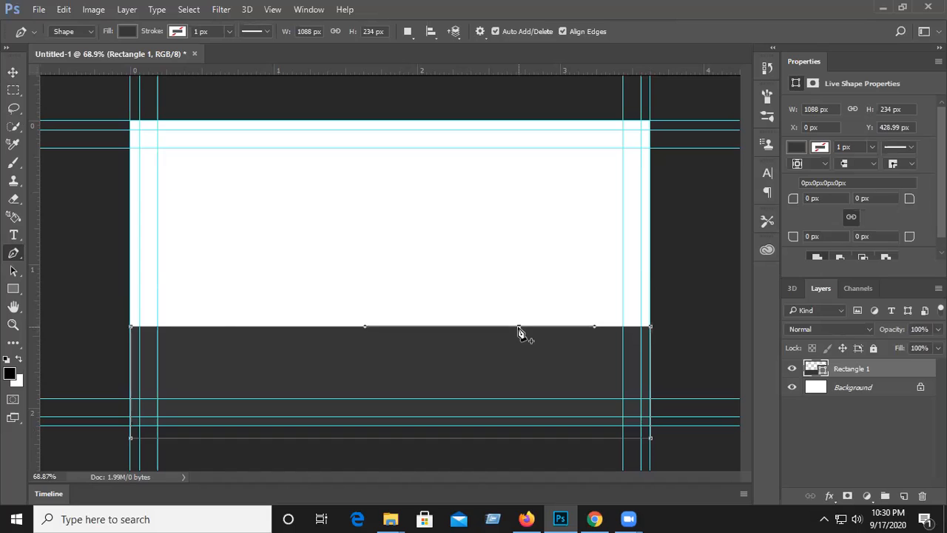
{"action": "left_click", "coordinate": [245, 326]}
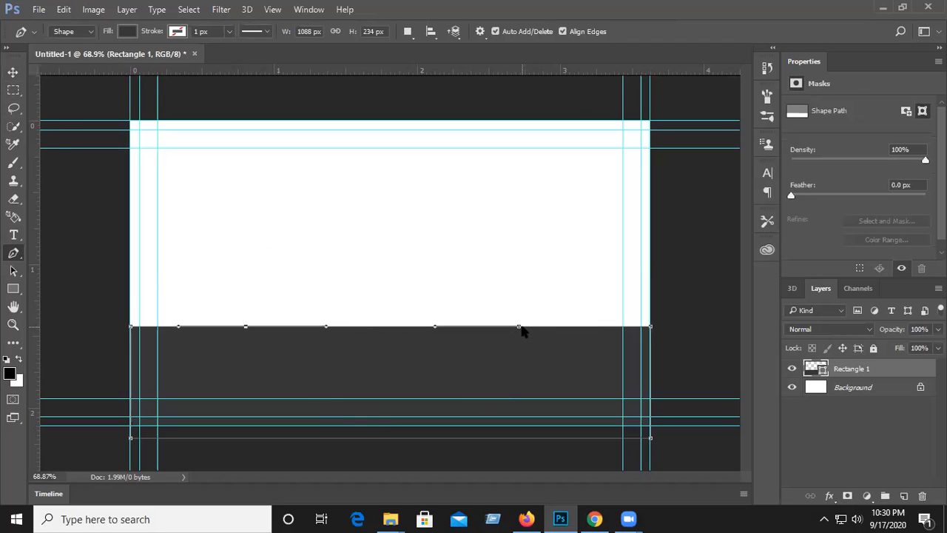
{"action": "left_click_drag", "start_coordinate": [519, 330], "coordinate": [517, 361]}
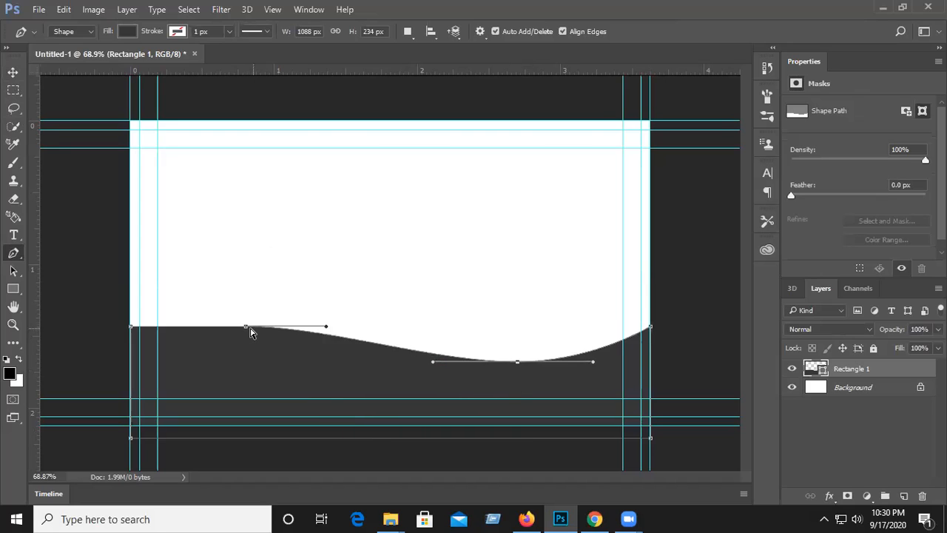
{"action": "left_click_drag", "start_coordinate": [245, 327], "coordinate": [244, 305]}
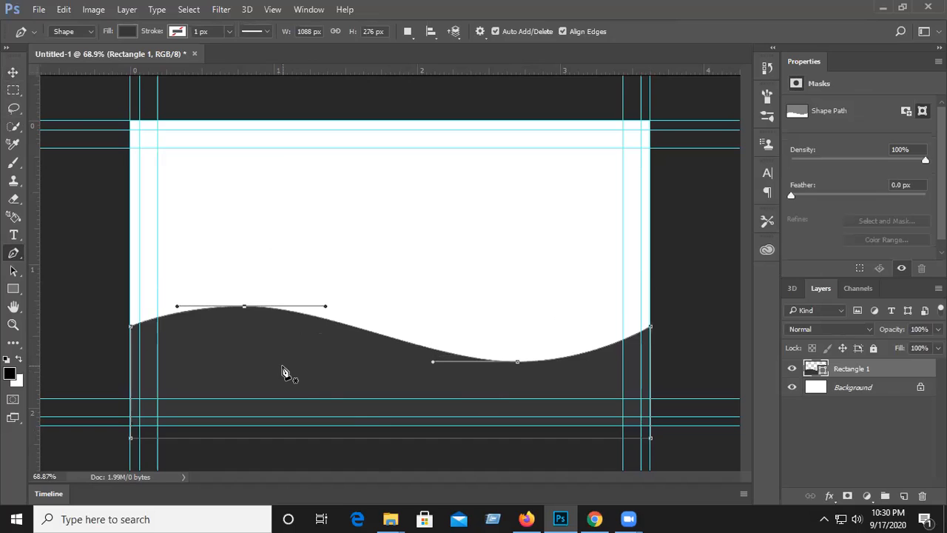
{"action": "left_click", "coordinate": [13, 72]}
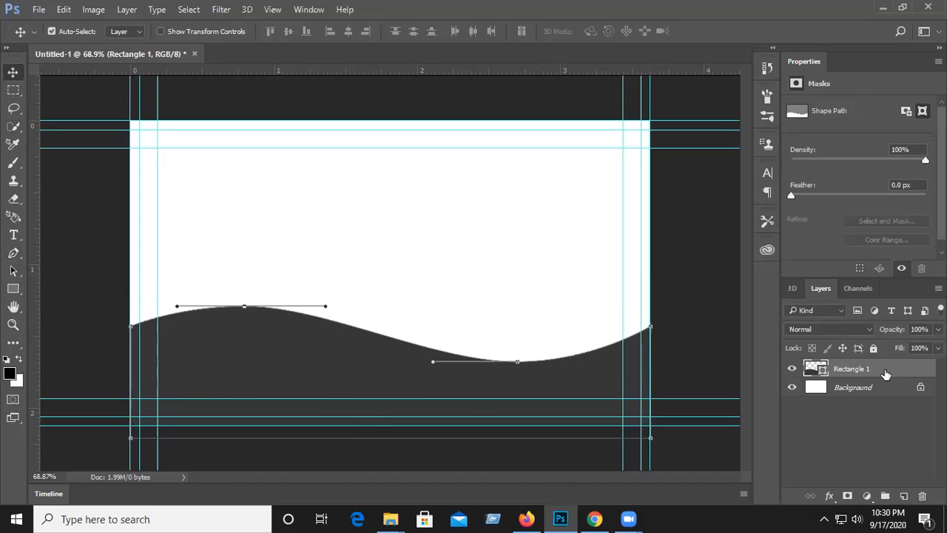
{"action": "key", "text": "ctrl+j"}
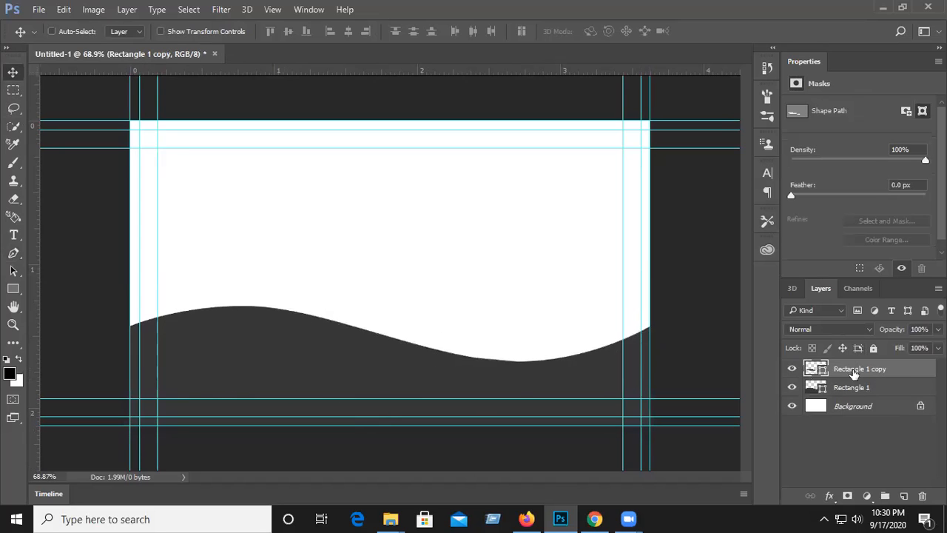
{"action": "left_click", "coordinate": [857, 388]}
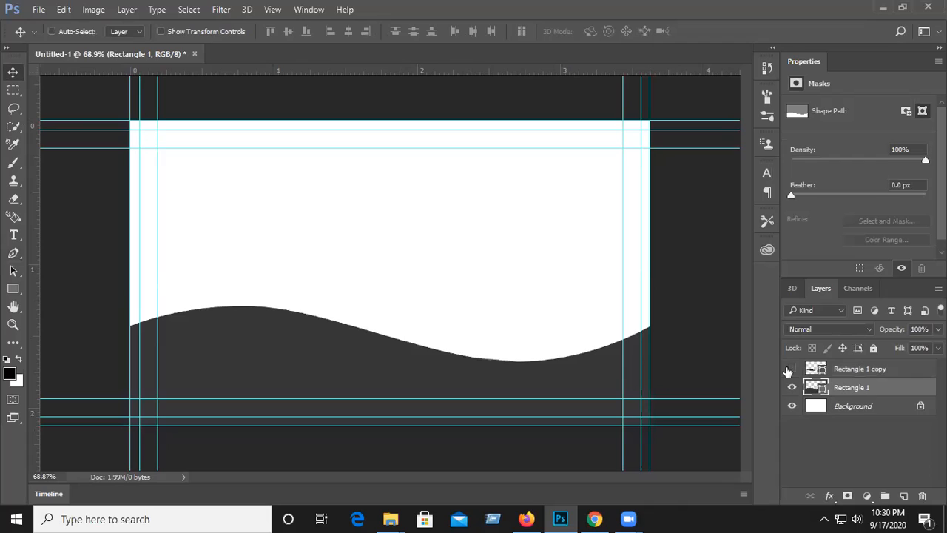
{"action": "left_click", "coordinate": [855, 370]}
{"action": "key", "text": "Delete"}
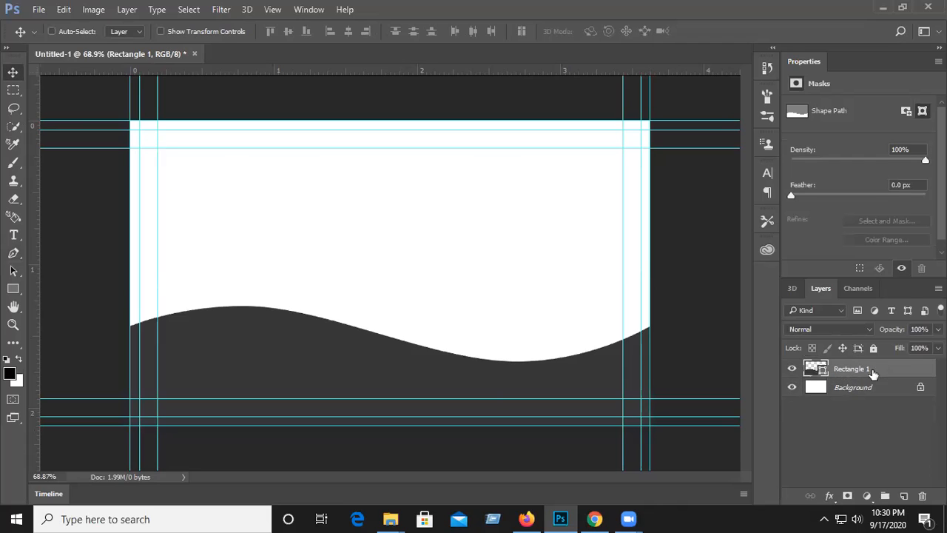
Duplicate the dark gray wave layer and nudge the original underneath upward by about 15 px.
{"action": "key", "text": "ctrl+j"}
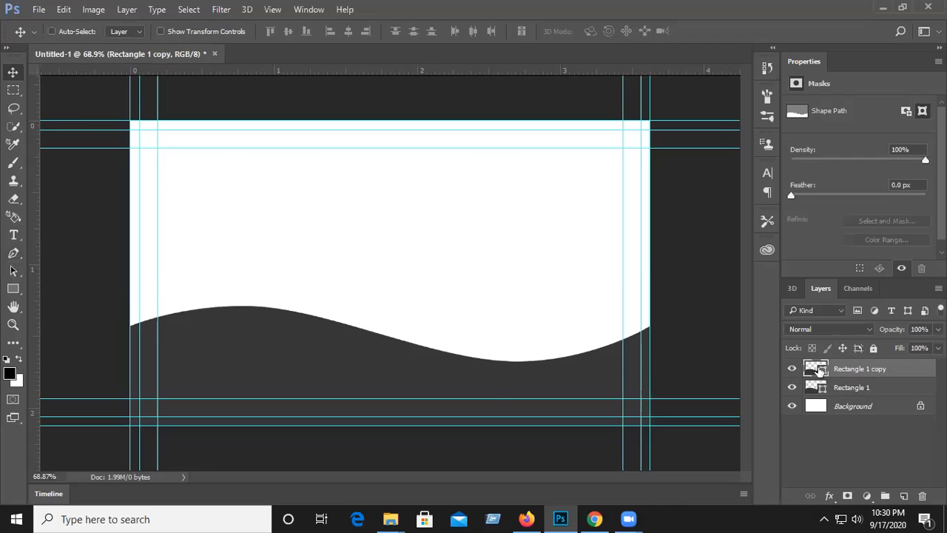
{"action": "left_click", "coordinate": [885, 390]}
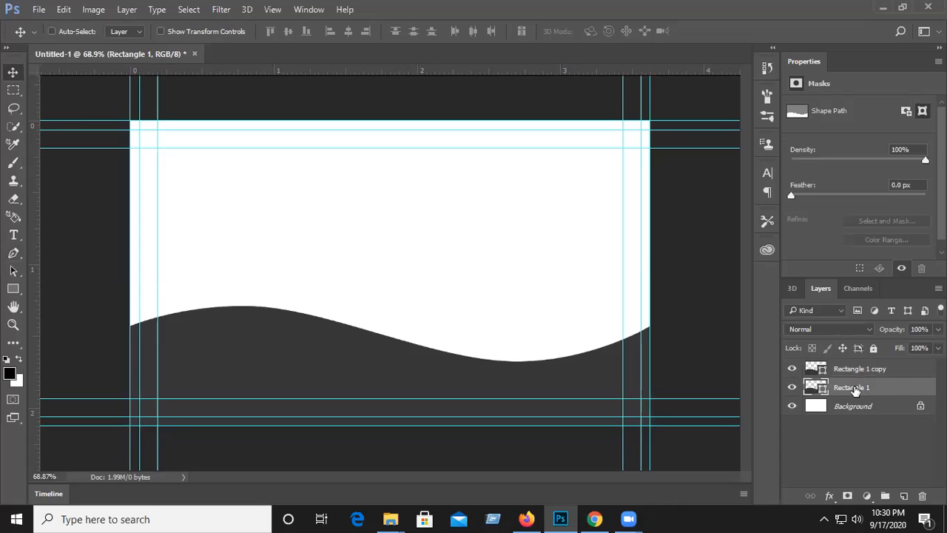
{"action": "key", "text": "Up"}
{"action": "key", "text": "Up"}
{"action": "key", "text": "shift+Up"}
{"action": "key", "text": "shift+Up"}
{"action": "key", "text": "Down"}
{"action": "key", "text": "Down"}
{"action": "key", "text": "Down"}
{"action": "key", "text": "Down"}
{"action": "key", "text": "Down"}
{"action": "key", "text": "Down"}
{"action": "key", "text": "Down"}
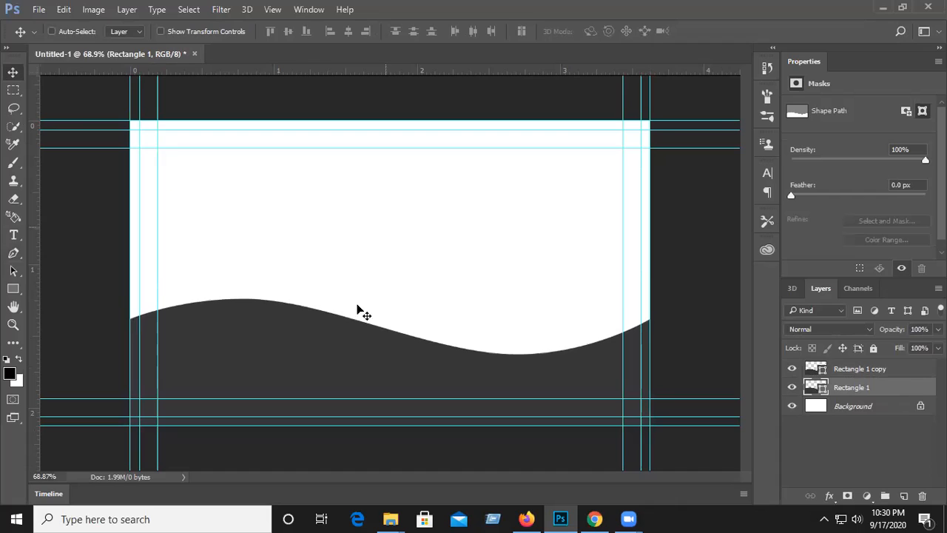
Set the fill color of the lower wave shape, Rectangle 1, to blue.
{"action": "left_click", "coordinate": [13, 288]}
{"action": "left_click", "coordinate": [127, 32]}
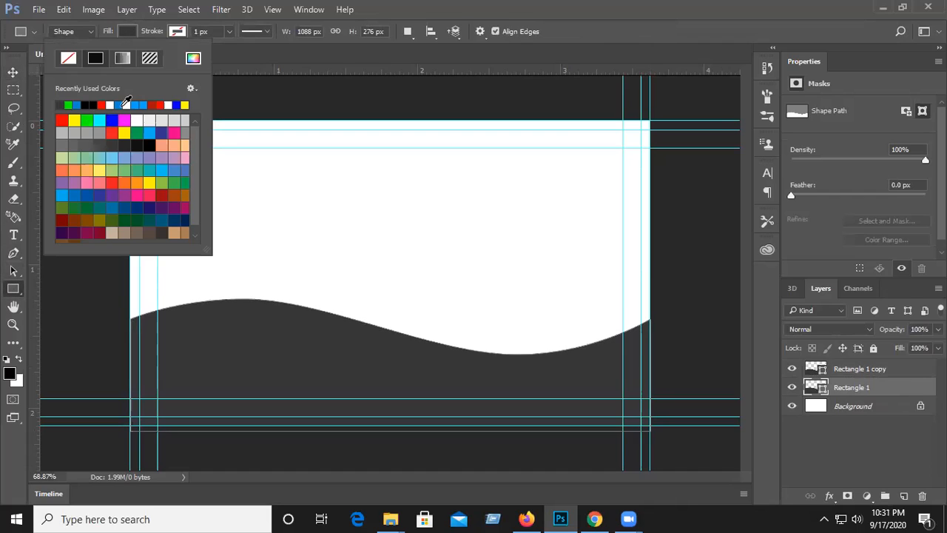
{"action": "left_click", "coordinate": [123, 104]}
{"action": "left_click", "coordinate": [13, 71]}
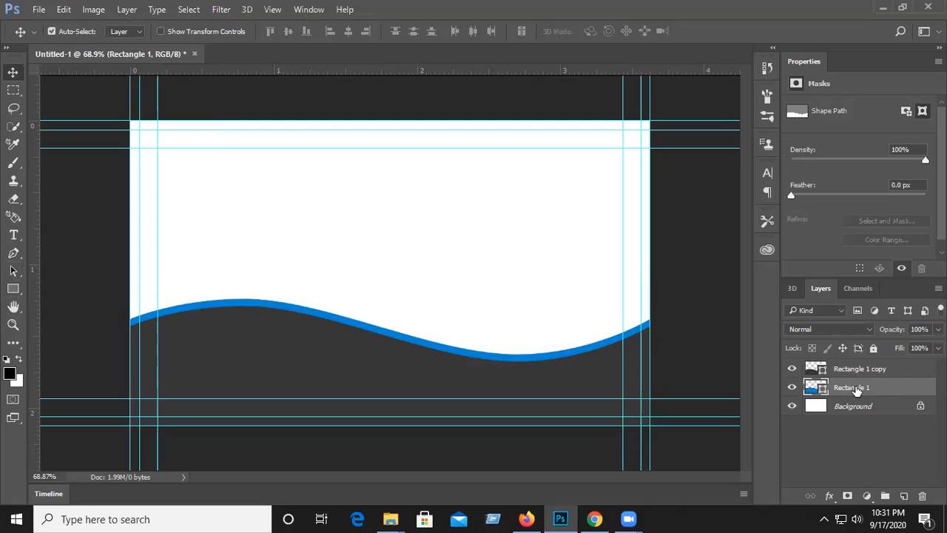
Duplicate the blue wave layer and nudge the original underneath upward by about 12 px.
{"action": "key", "text": "ctrl+j"}
{"action": "left_click", "coordinate": [862, 406]}
{"action": "key", "text": "Up"}
{"action": "key", "text": "Up"}
{"action": "key", "text": "Up"}
{"action": "key", "text": "Up"}
{"action": "key", "text": "Up"}
{"action": "key", "text": "Up"}
{"action": "key", "text": "Up"}
{"action": "key", "text": "Up"}
{"action": "key", "text": "Up"}
{"action": "key", "text": "Up"}
{"action": "key", "text": "Up"}
{"action": "key", "text": "Up"}
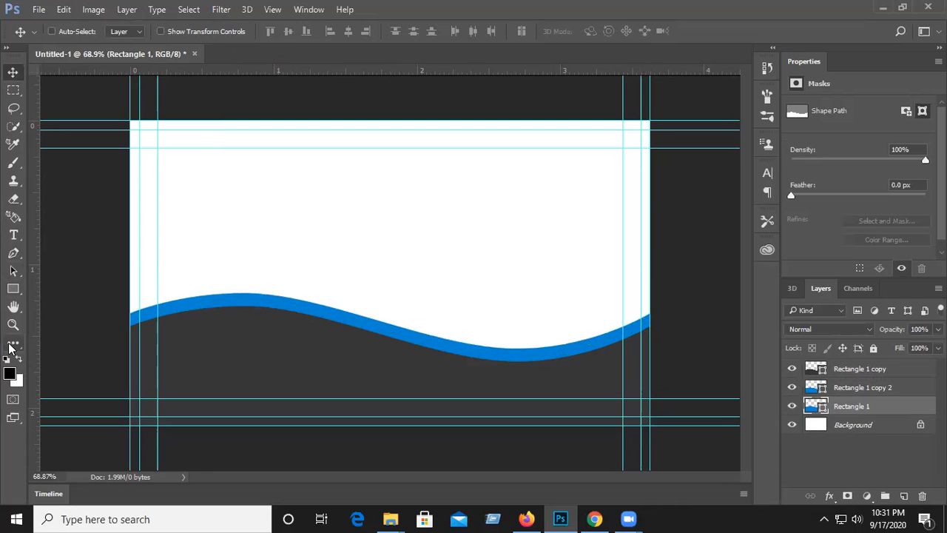
Set the bottommost wave shape's fill to magenta and nudge it up 2 px to thicken its visible stripe.
{"action": "left_click", "coordinate": [13, 288]}
{"action": "left_click", "coordinate": [128, 32]}
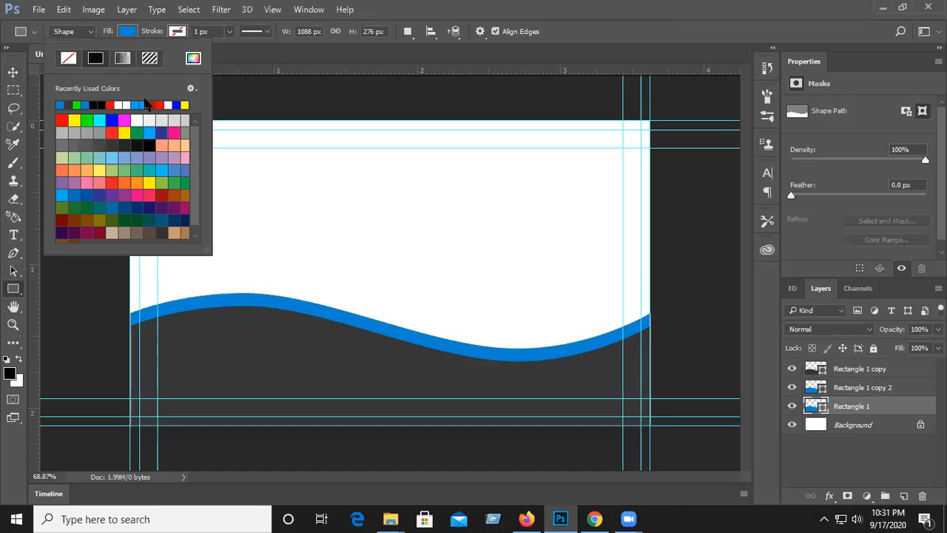
{"action": "left_click", "coordinate": [122, 121]}
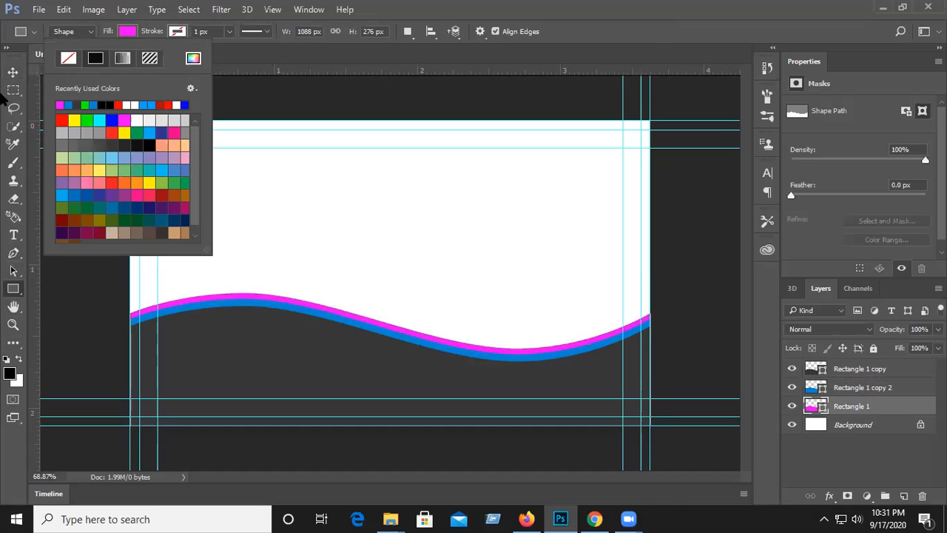
{"action": "left_click", "coordinate": [12, 72]}
{"action": "key", "text": "Up"}
{"action": "key", "text": "Up"}
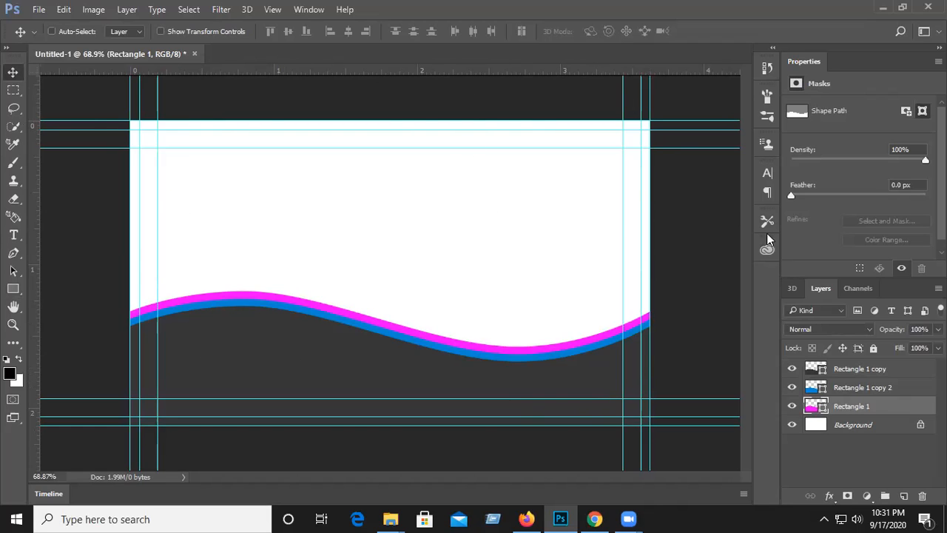
Add a layer just above the Background and draw a dark blue 1088 by 638 px rectangle covering the whole card.
{"action": "left_click", "coordinate": [858, 427]}
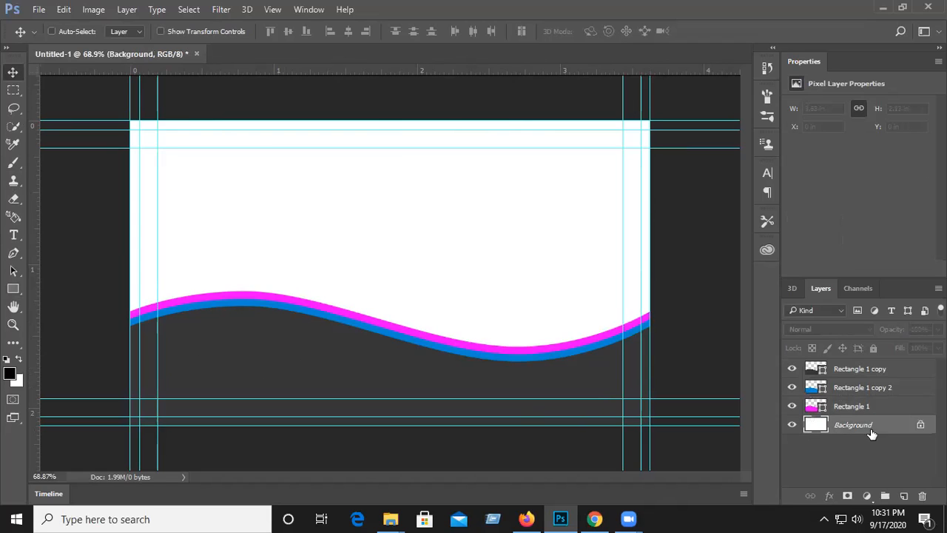
{"action": "left_click", "coordinate": [901, 496]}
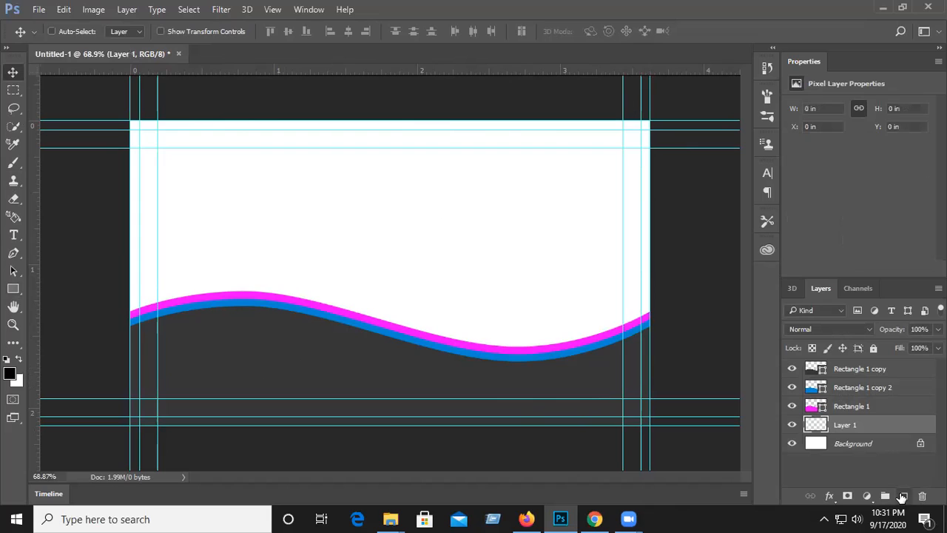
{"action": "left_click", "coordinate": [13, 290]}
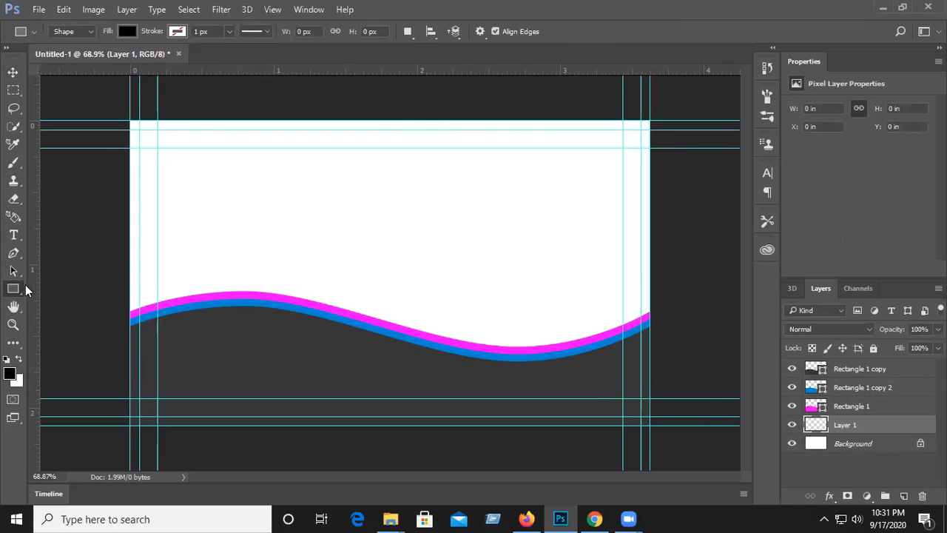
{"action": "left_click", "coordinate": [124, 33]}
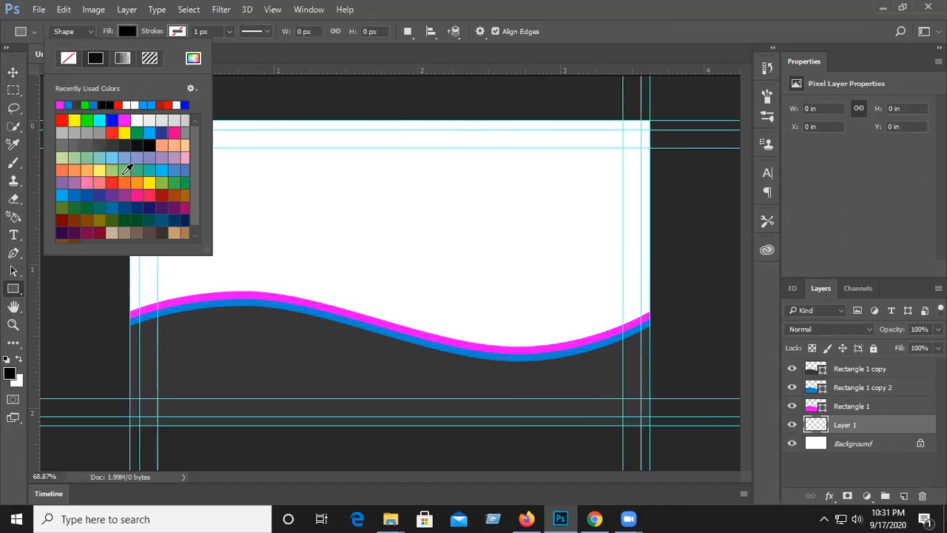
{"action": "left_click", "coordinate": [140, 208]}
{"action": "left_click", "coordinate": [12, 289]}
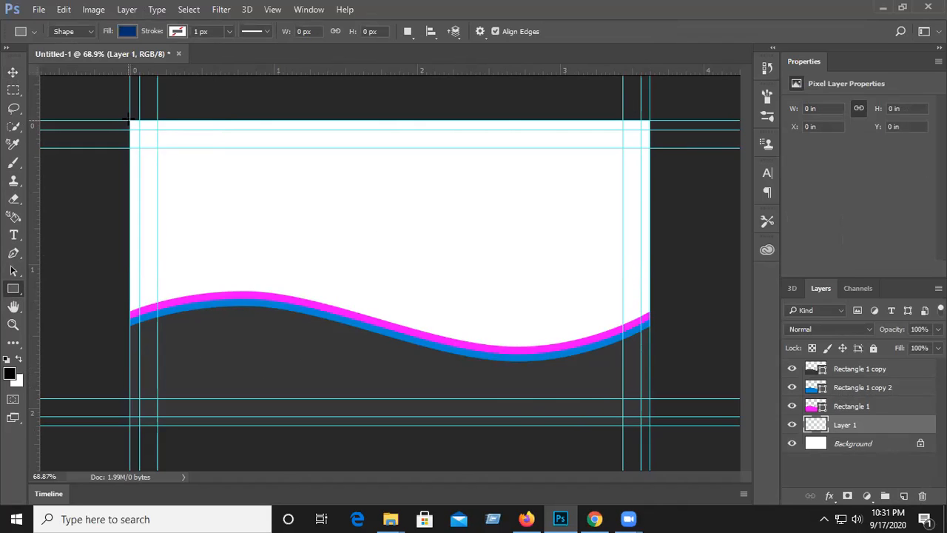
{"action": "left_click_drag", "start_coordinate": [129, 120], "coordinate": [649, 427]}
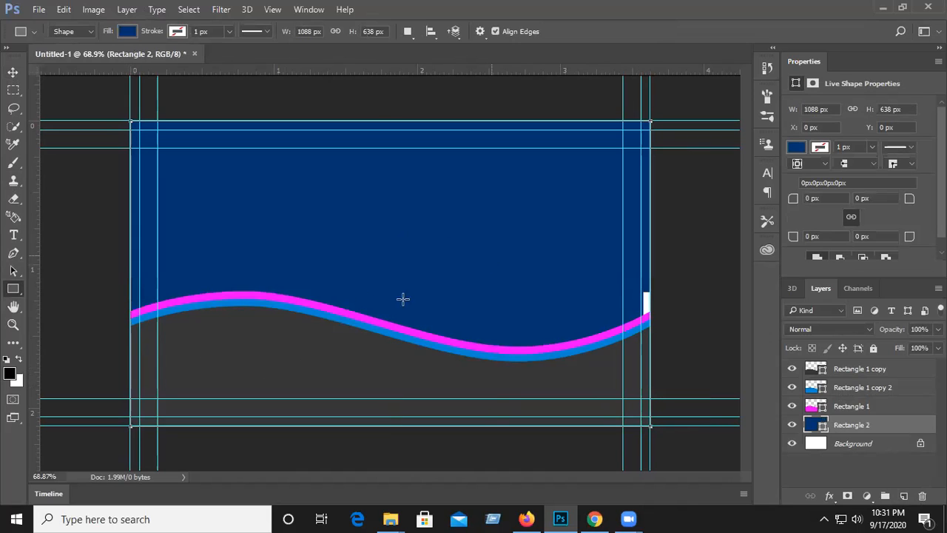
{"action": "left_click", "coordinate": [13, 73]}
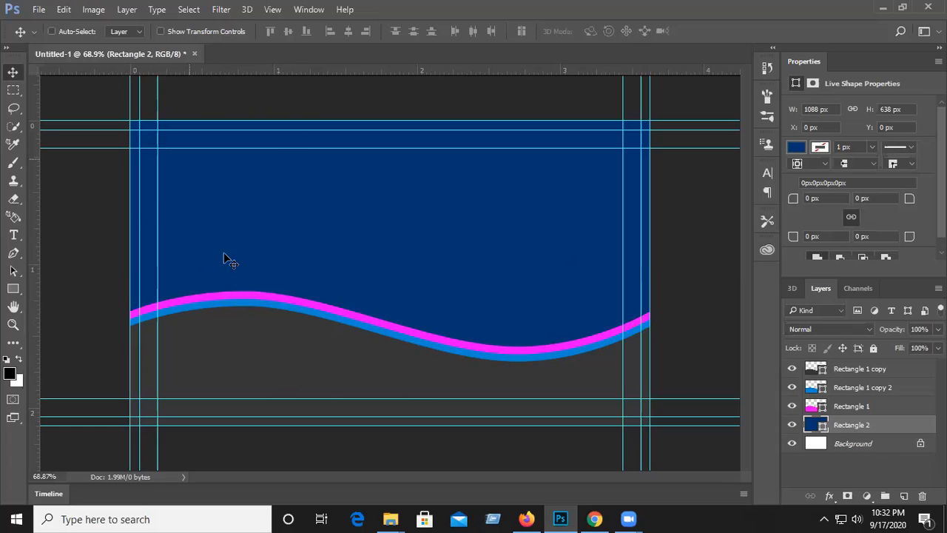
Add a layer above all the wave shapes and draw a circle about 257 px across in the card's upper-left area.
{"action": "left_click", "coordinate": [842, 370]}
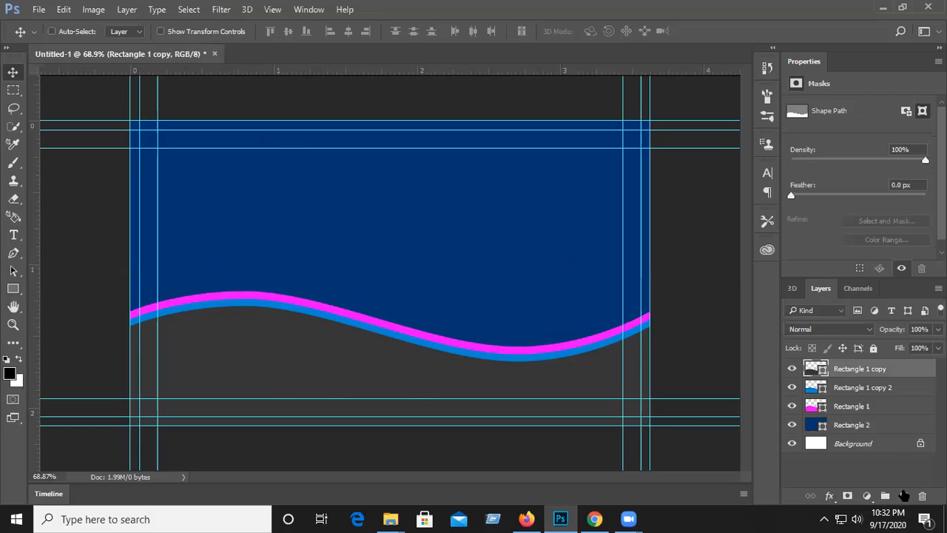
{"action": "left_click", "coordinate": [904, 496]}
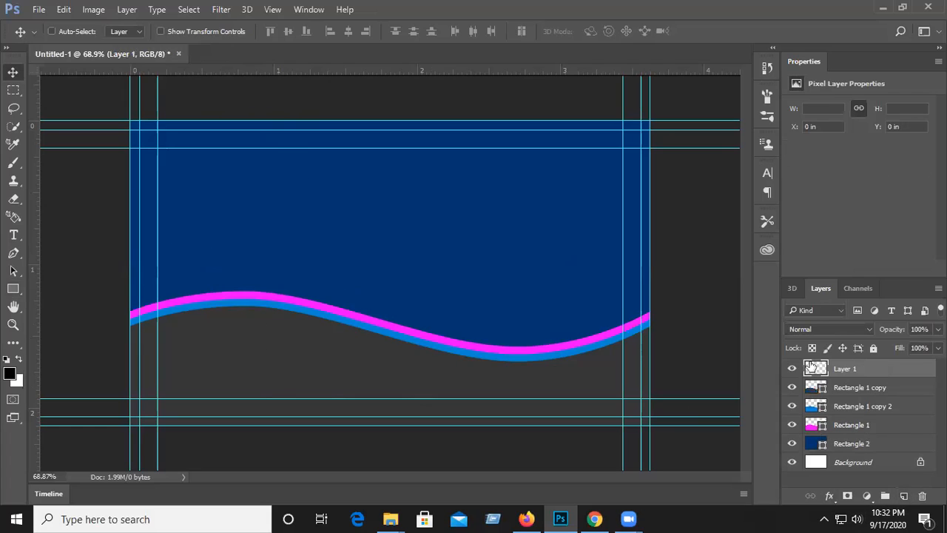
{"action": "left_click", "coordinate": [13, 288]}
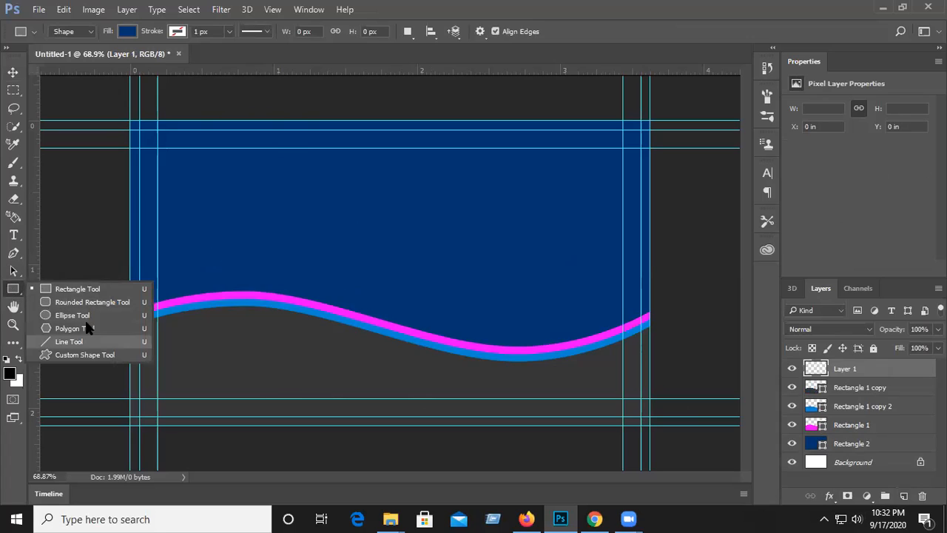
{"action": "left_click", "coordinate": [79, 315]}
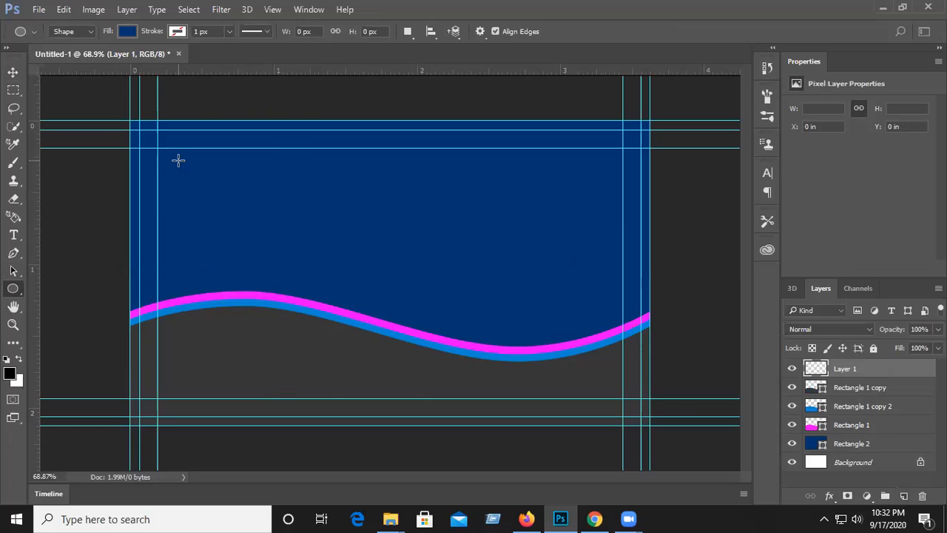
{"action": "left_click_drag", "start_coordinate": [206, 193], "coordinate": [301, 282]}
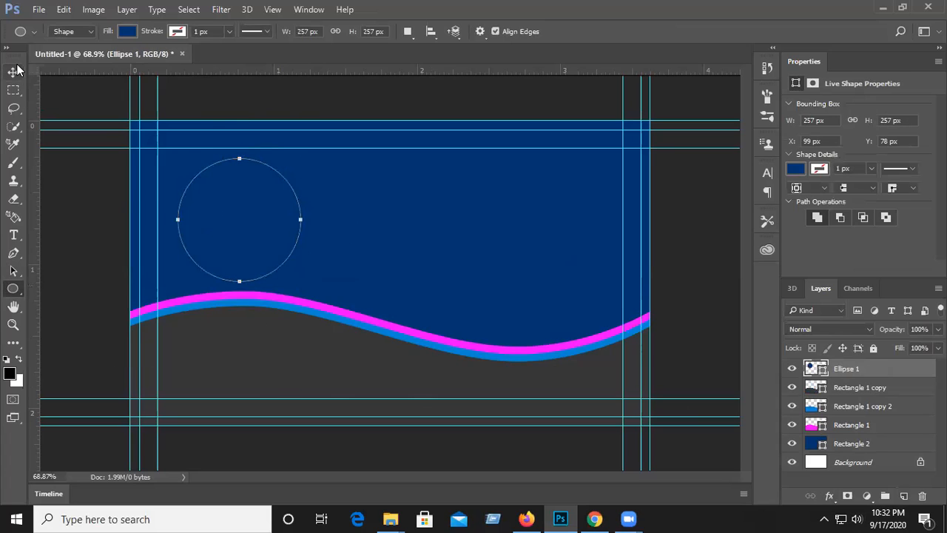
Set the circle's fill color to the same blue as the middle wave stripe.
{"action": "left_click", "coordinate": [129, 31]}
{"action": "left_click", "coordinate": [87, 119]}
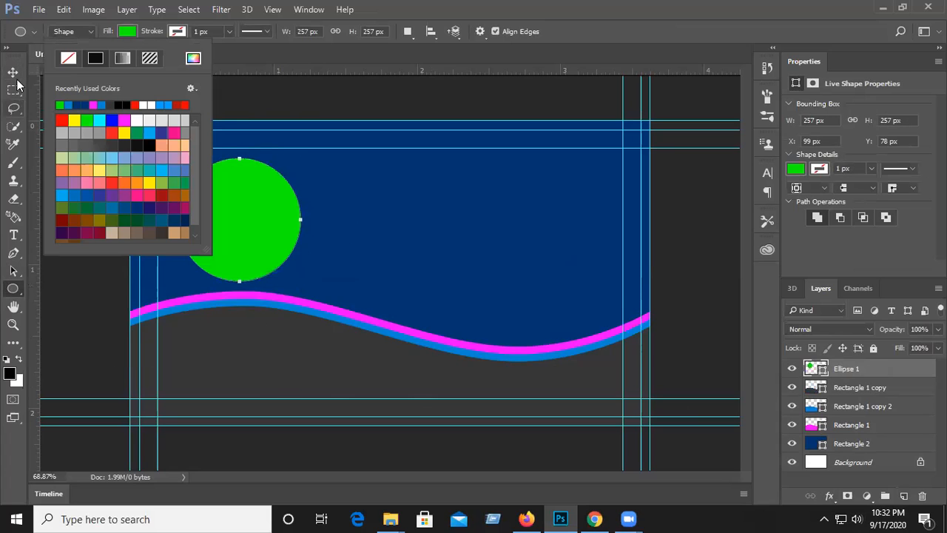
{"action": "left_click", "coordinate": [103, 105]}
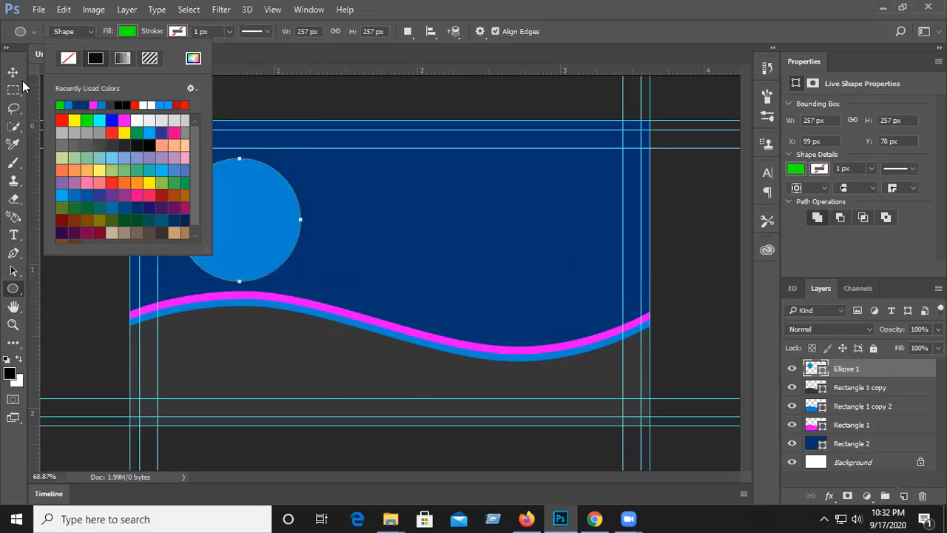
Move the circle into the card's upper-left corner, just inside the trim guides, at X 25 px and Y 25 px.
{"action": "left_click", "coordinate": [12, 72]}
{"action": "left_click_drag", "start_coordinate": [237, 245], "coordinate": [221, 234]}
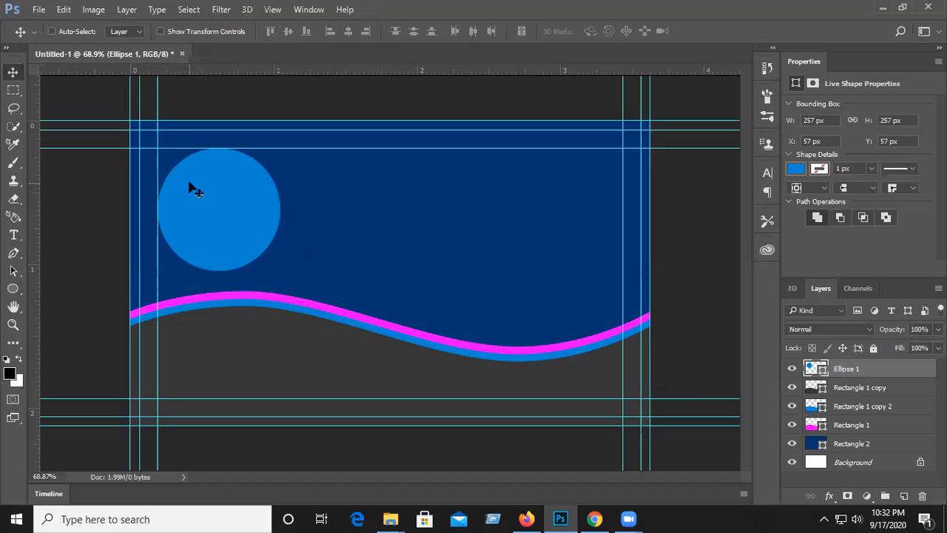
{"action": "left_click_drag", "start_coordinate": [203, 199], "coordinate": [187, 186]}
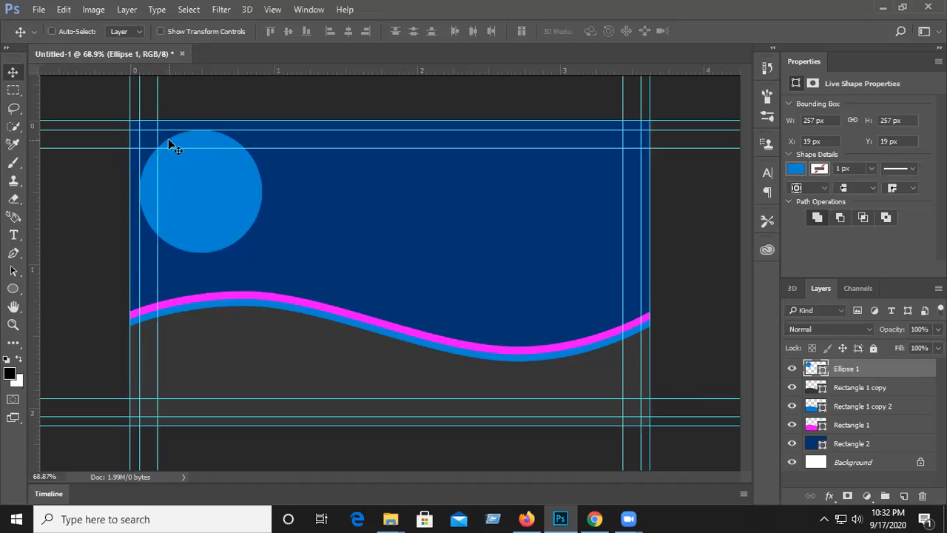
{"action": "key", "text": "Right"}
{"action": "key", "text": "Right"}
{"action": "key", "text": "Right"}
{"action": "key", "text": "Right"}
{"action": "key", "text": "Right"}
{"action": "key", "text": "Right"}
{"action": "key", "text": "Down"}
{"action": "key", "text": "Down"}
{"action": "key", "text": "Down"}
{"action": "key", "text": "Down"}
{"action": "key", "text": "Down"}
{"action": "key", "text": "Down"}
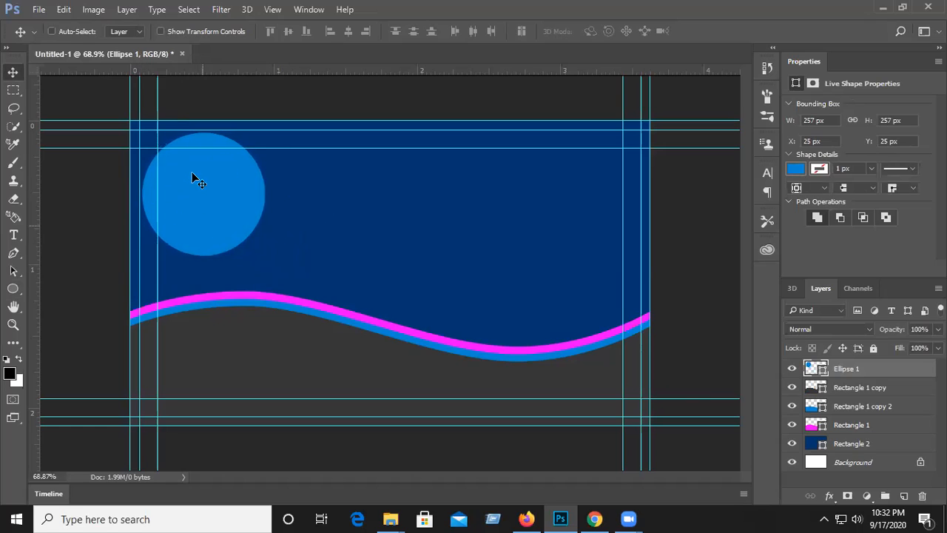
Place the LA CAZUELA TAMPIQUEÑA PNG logo from the desktop into the card document.
{"action": "left_click", "coordinate": [883, 7]}
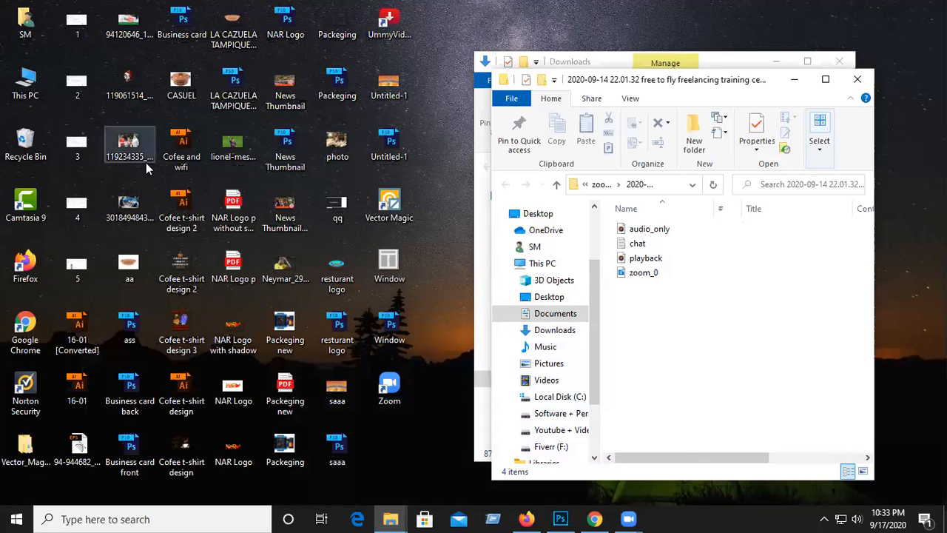
{"action": "left_click", "coordinate": [234, 26]}
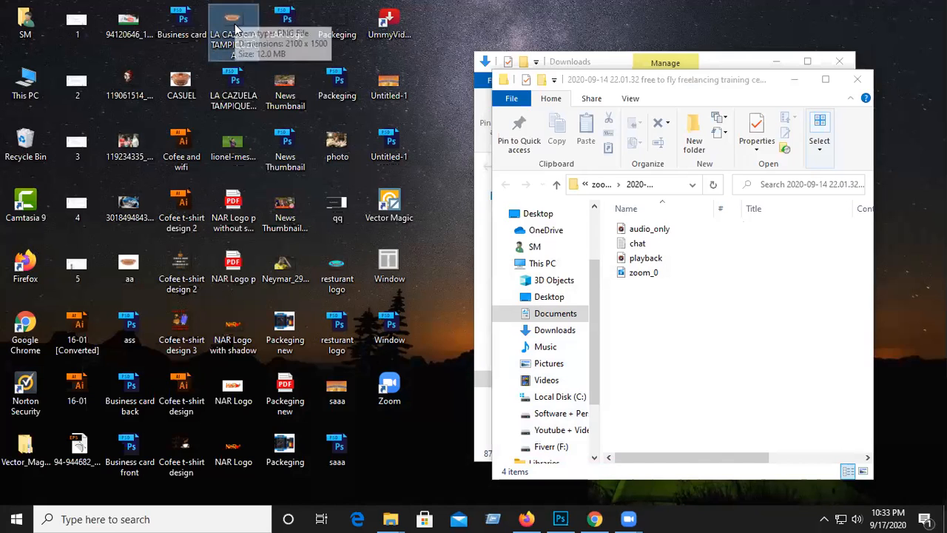
{"action": "left_click_drag", "start_coordinate": [233, 28], "coordinate": [199, 212]}
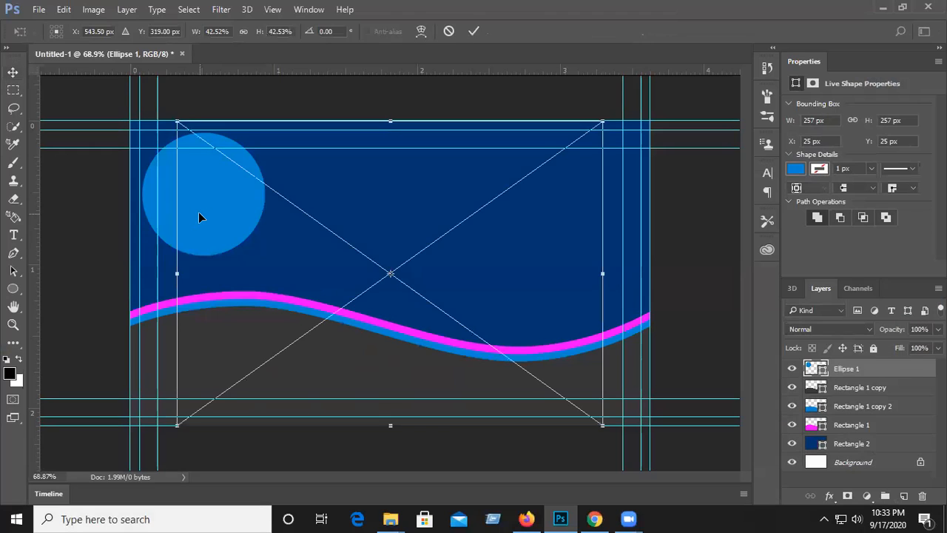
Scale the placed logo down to about 18% and position it centered over the blue circle.
{"action": "left_click_drag", "start_coordinate": [550, 212], "coordinate": [586, 358]}
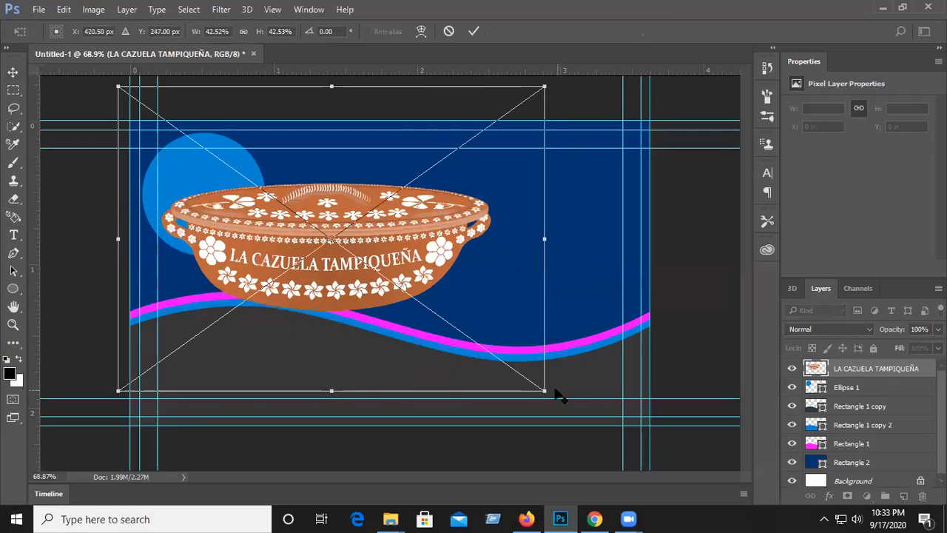
{"action": "left_click_drag", "start_coordinate": [533, 381], "coordinate": [421, 304]}
{"action": "left_click_drag", "start_coordinate": [406, 253], "coordinate": [284, 204]}
{"action": "key", "text": "Return"}
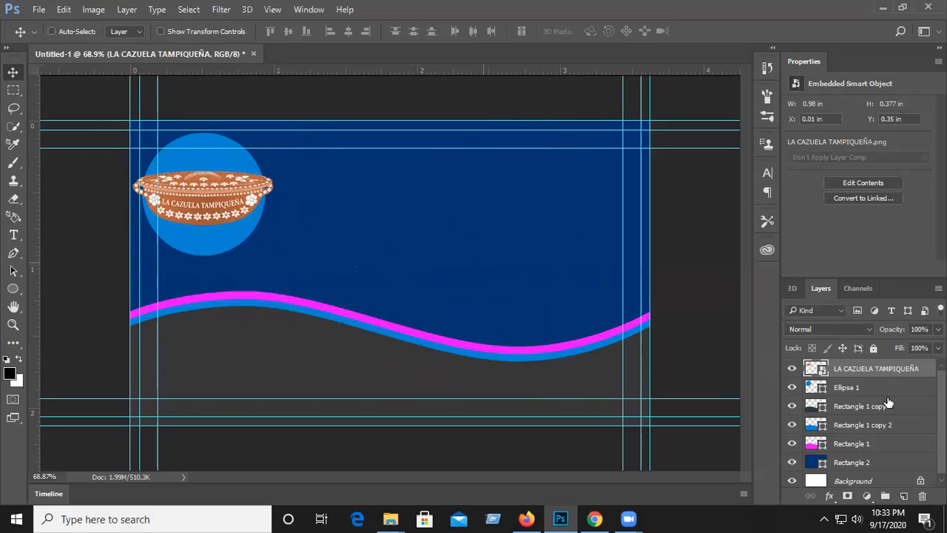
Shrink the logo to about 0.75 in wide inside the blue circle, and delete the logo layer.
{"action": "key", "text": "ctrl+t"}
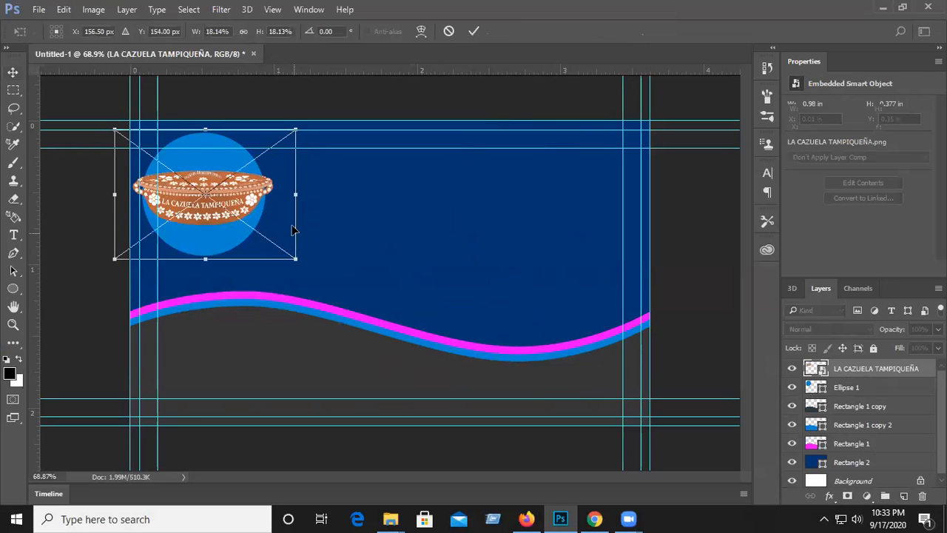
{"action": "left_click_drag", "start_coordinate": [265, 253], "coordinate": [272, 253]}
{"action": "key", "text": "Return"}
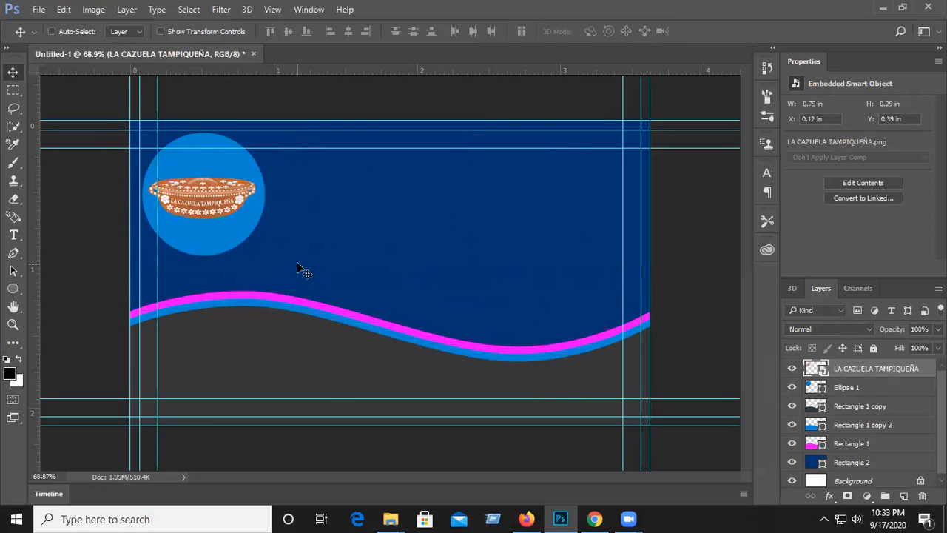
{"action": "key", "text": "Delete"}
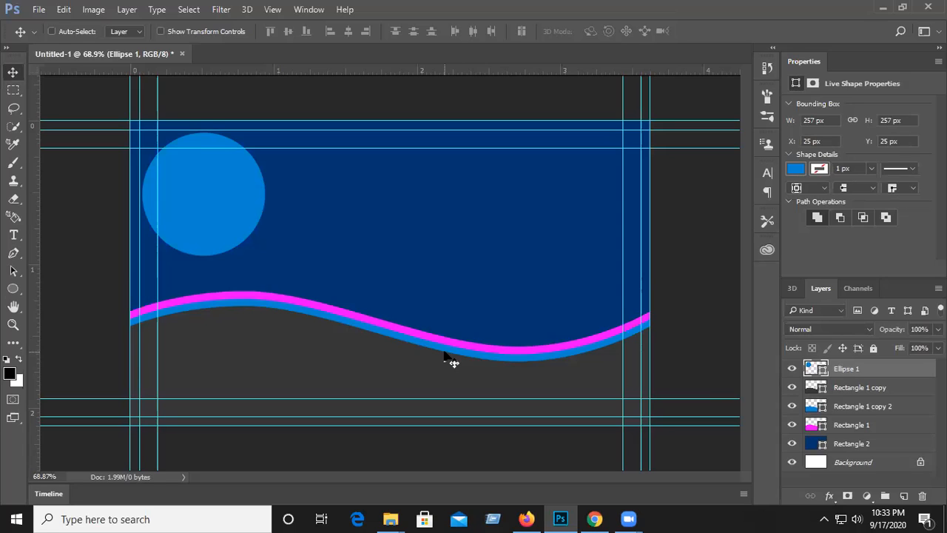
Examine the document's width, height and resolution in the image size settings without changing them.
{"action": "right_click", "coordinate": [447, 342]}
{"action": "left_click", "coordinate": [368, 357]}
{"action": "left_click", "coordinate": [94, 8]}
{"action": "left_click", "coordinate": [99, 9]}
{"action": "left_click", "coordinate": [99, 9]}
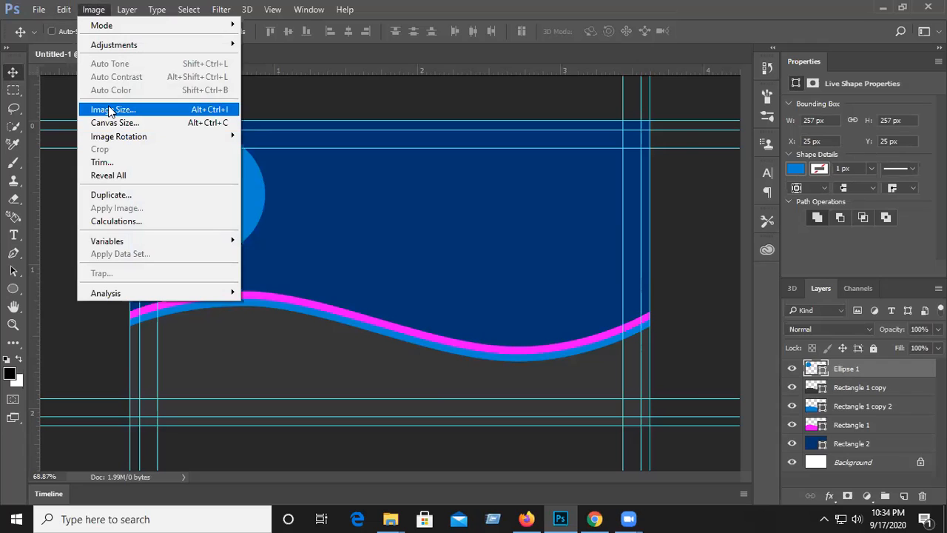
{"action": "left_click", "coordinate": [110, 110]}
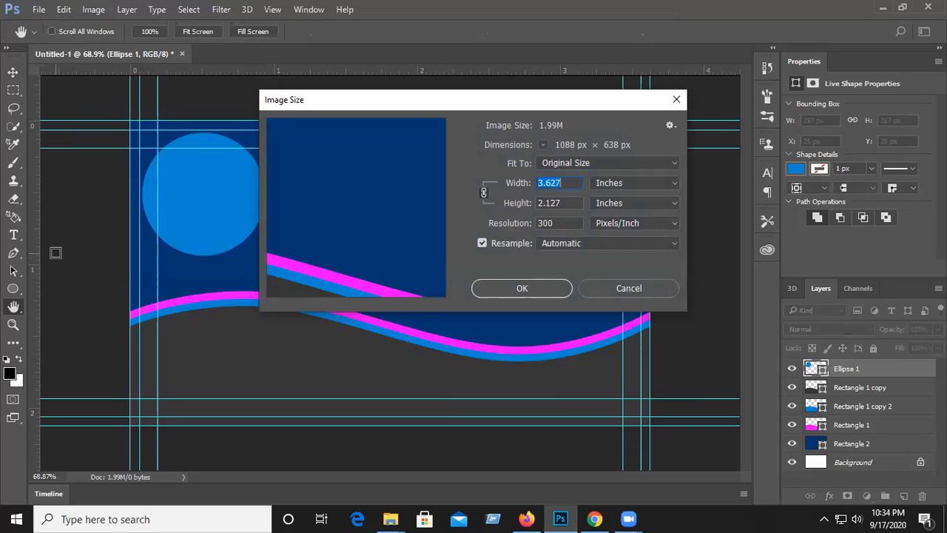
{"action": "left_click", "coordinate": [677, 99]}
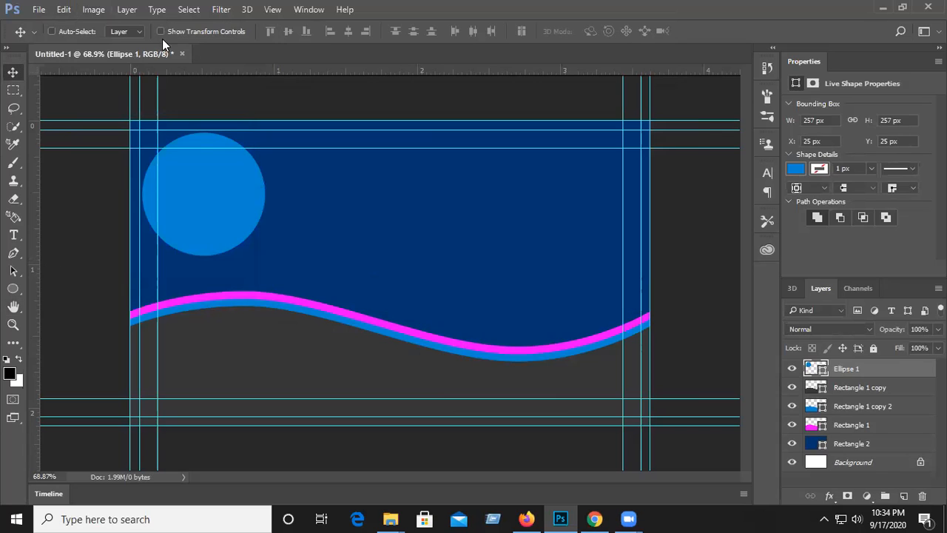
{"action": "left_click", "coordinate": [96, 12]}
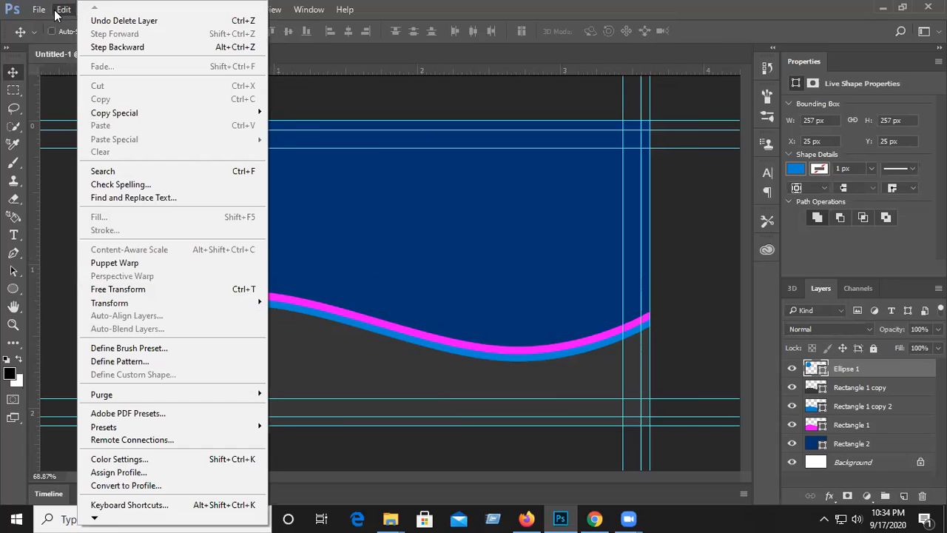
{"action": "left_click", "coordinate": [57, 11]}
{"action": "left_click", "coordinate": [96, 10]}
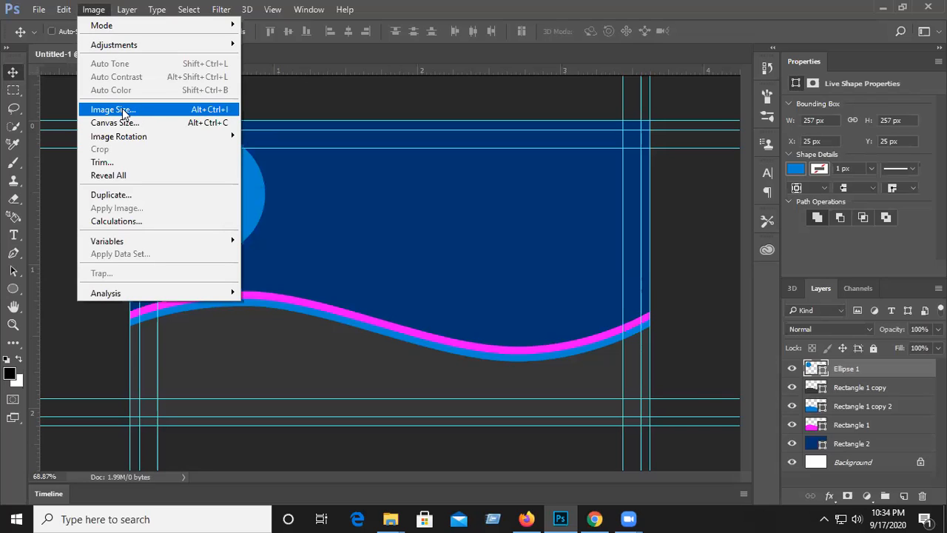
{"action": "left_click", "coordinate": [146, 109]}
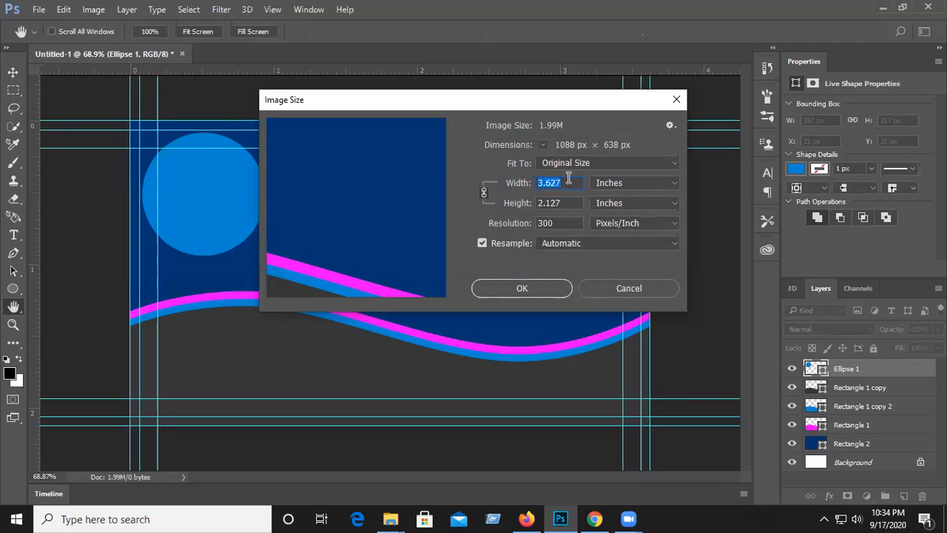
{"action": "left_click", "coordinate": [561, 222]}
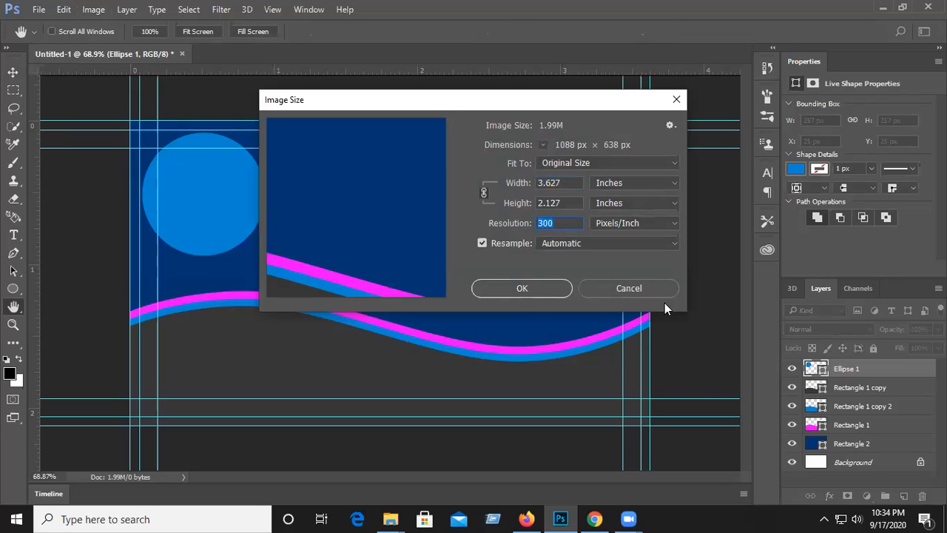
{"action": "left_click", "coordinate": [644, 285]}
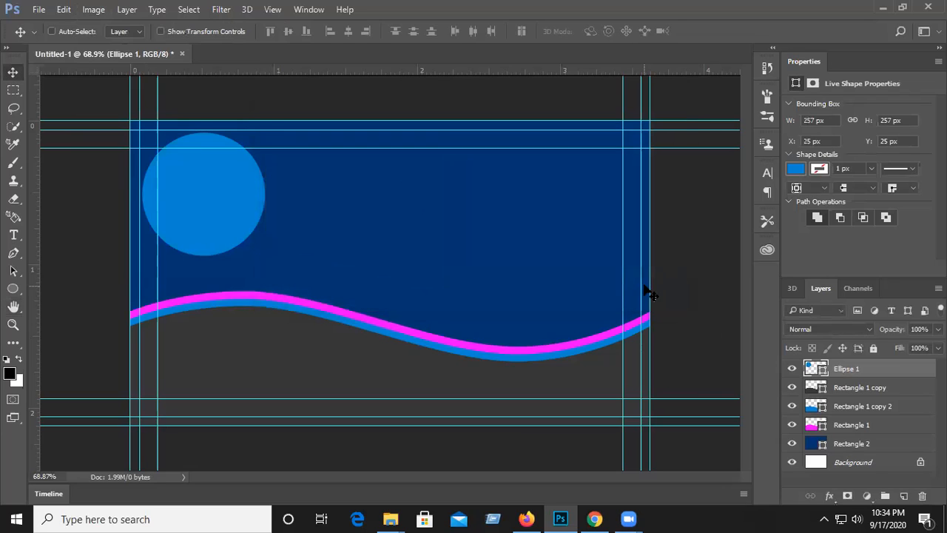
{"action": "left_click", "coordinate": [526, 518]}
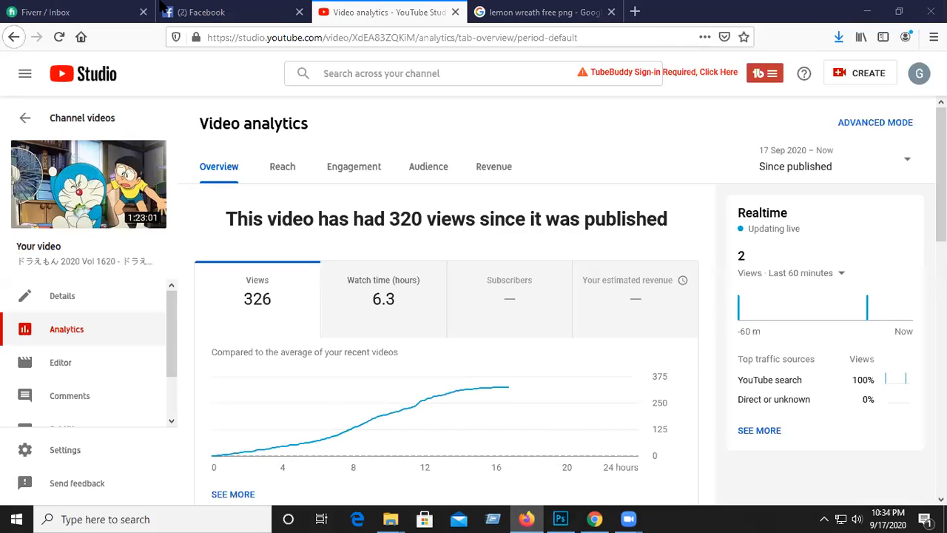
{"action": "key", "text": "alt+Tab"}
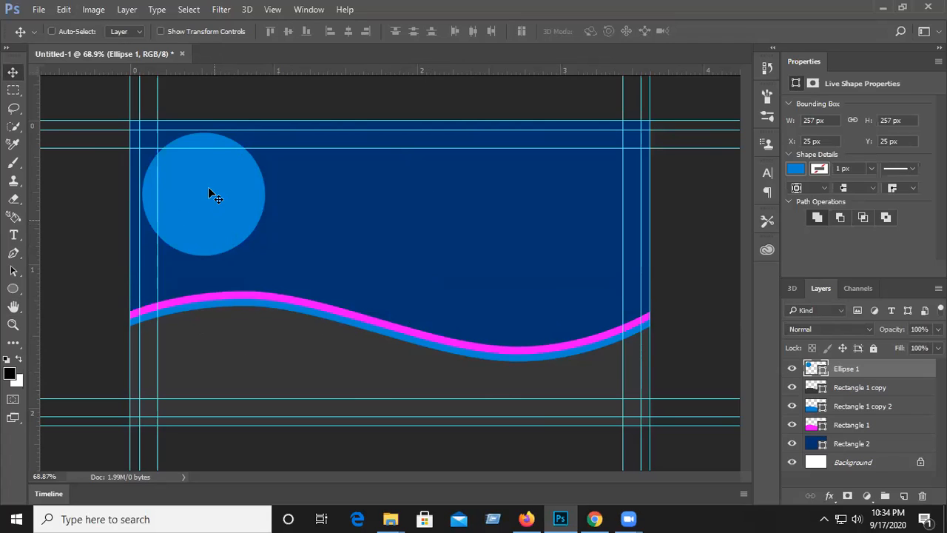
Scale the blue circle down to 213 by 213 px and position it inside the safe-area guides at X 76 px, Y 75 px.
{"action": "left_click_drag", "start_coordinate": [226, 200], "coordinate": [246, 219]}
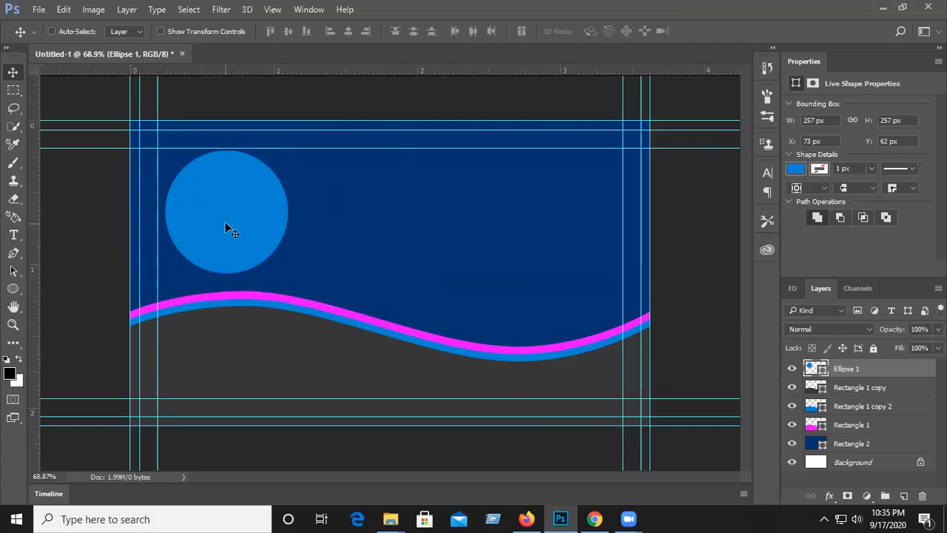
{"action": "key", "text": "ctrl+t"}
{"action": "left_click_drag", "start_coordinate": [287, 271], "coordinate": [249, 234]}
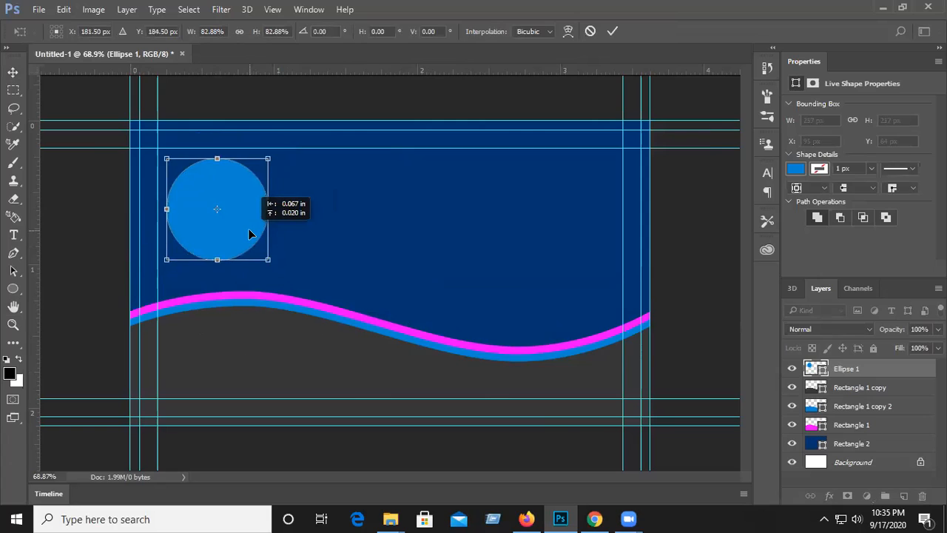
{"action": "key", "text": "Return"}
{"action": "key", "text": "Right"}
{"action": "key", "text": "Up"}
{"action": "key", "text": "Up"}
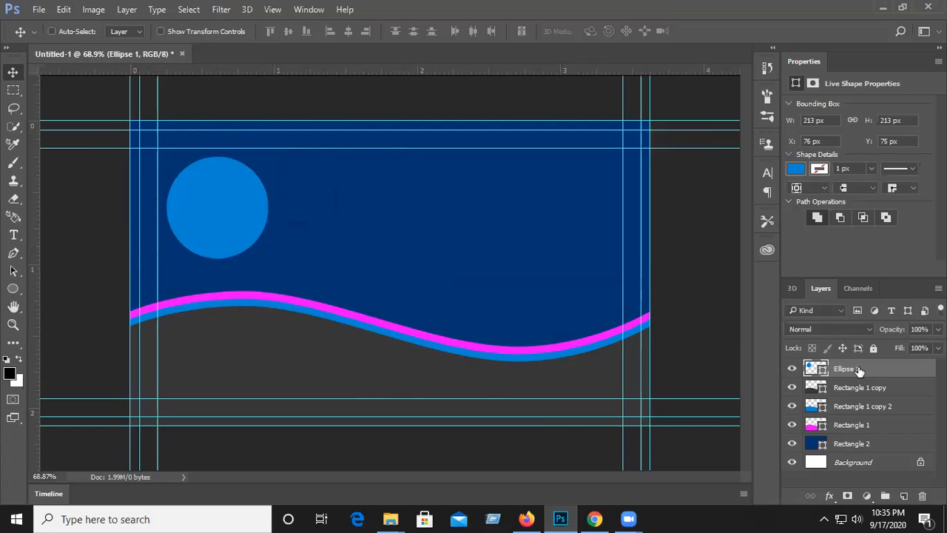
Place the lionel-messi-barcelona image from the desktop into the card document.
{"action": "left_click", "coordinate": [880, 7]}
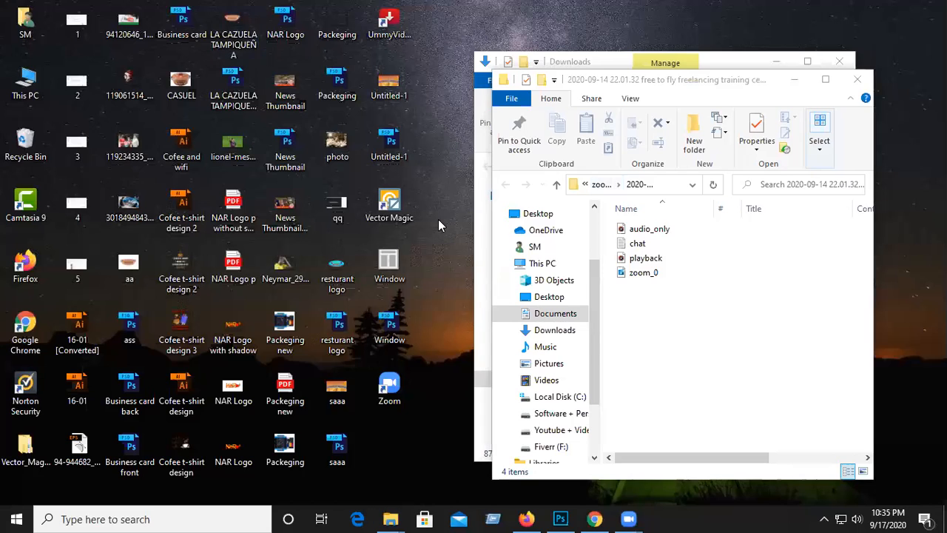
{"action": "left_click", "coordinate": [229, 148]}
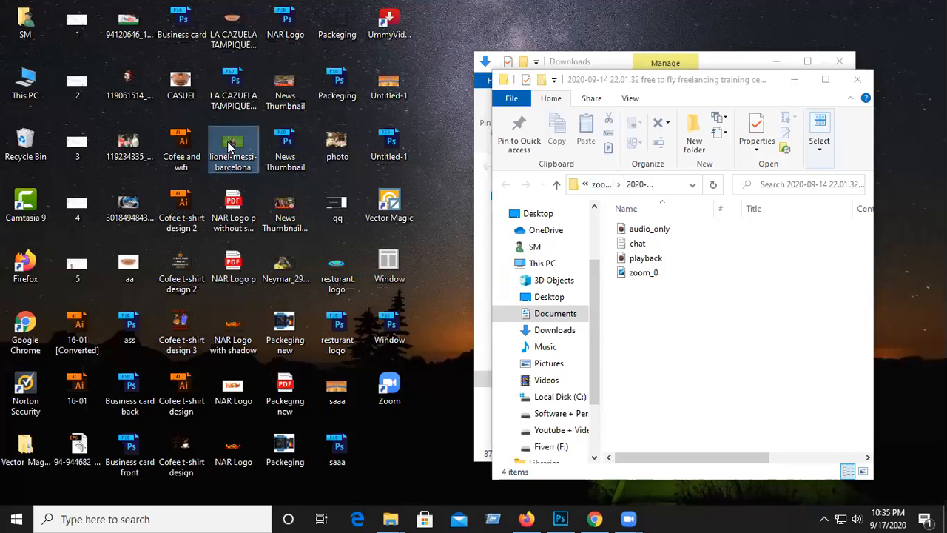
{"action": "left_click", "coordinate": [560, 518]}
{"action": "left_click_drag", "start_coordinate": [219, 221], "coordinate": [211, 216]}
Scale the placed photo to about 1.76 by 0.99 in and position it so the player covers the circle.
{"action": "left_click_drag", "start_coordinate": [546, 326], "coordinate": [382, 289]}
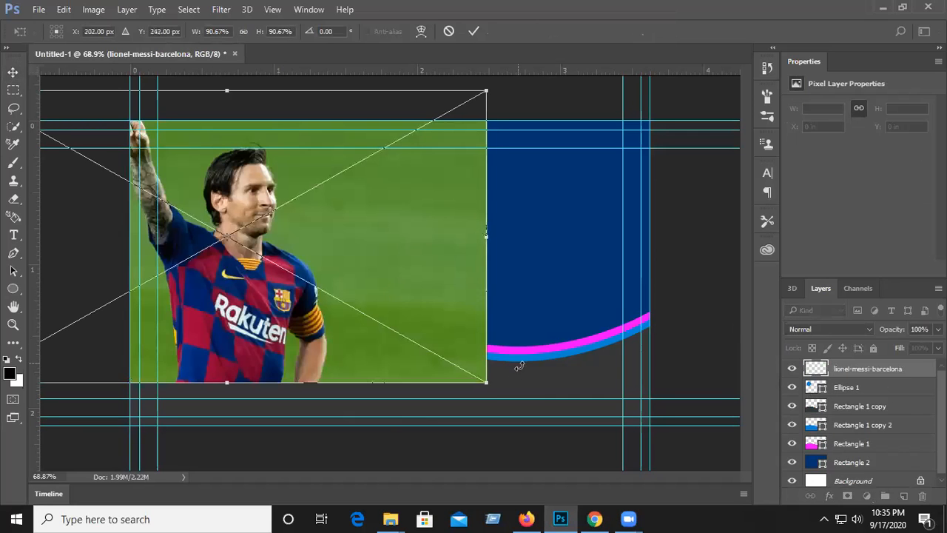
{"action": "left_click_drag", "start_coordinate": [489, 385], "coordinate": [319, 301]}
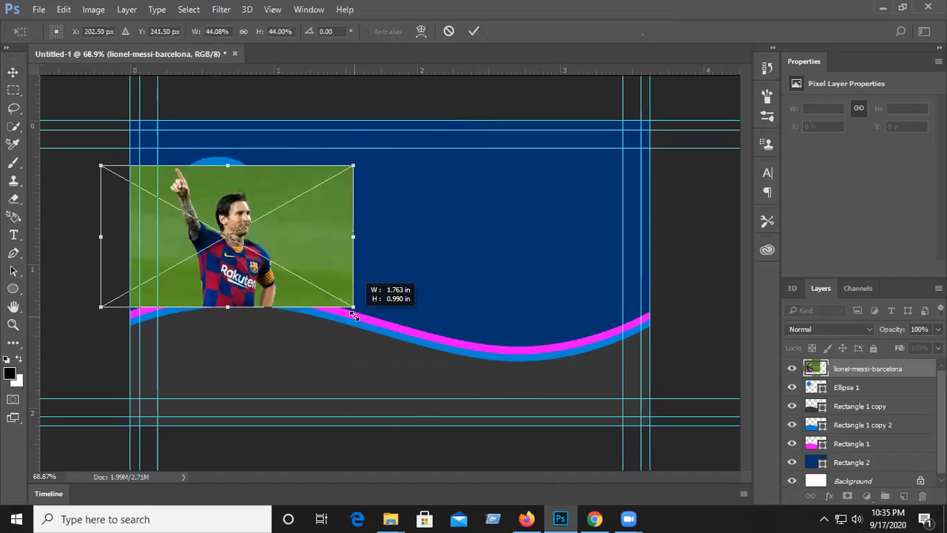
{"action": "left_click_drag", "start_coordinate": [311, 257], "coordinate": [302, 238]}
{"action": "key", "text": "Return"}
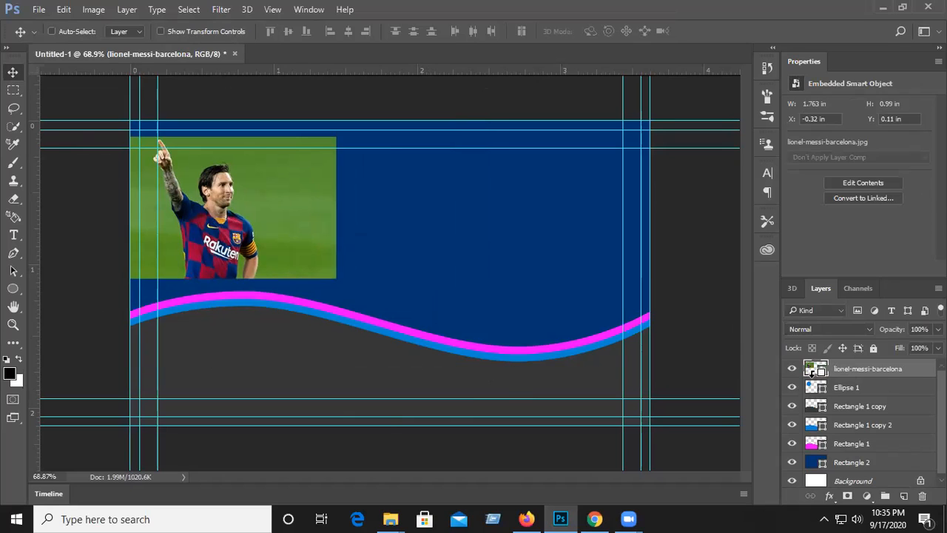
Clip the photo to the circle layer, and scale it to about 35% with the player centered inside the circle.
{"action": "left_click", "coordinate": [814, 375], "text": "alt"}
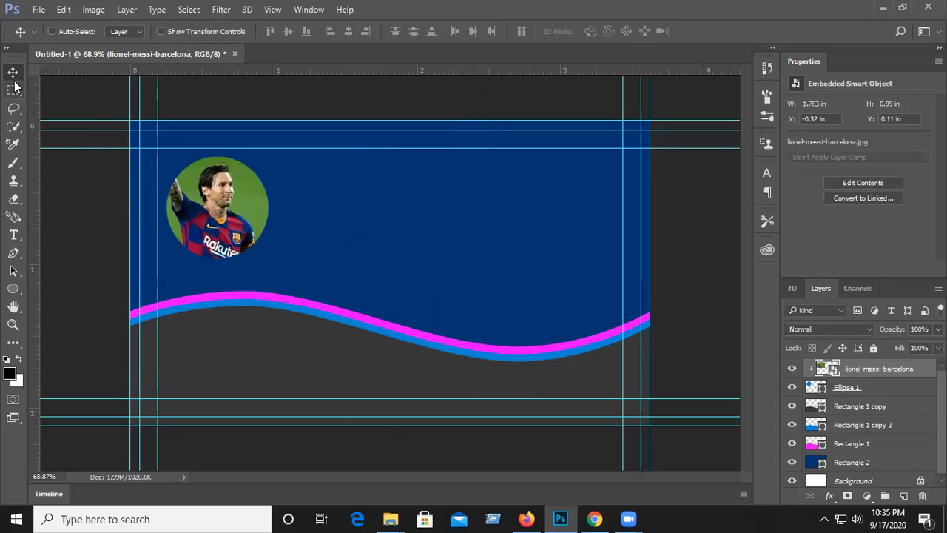
{"action": "key", "text": "ctrl+t"}
{"action": "left_click_drag", "start_coordinate": [337, 135], "coordinate": [293, 162]}
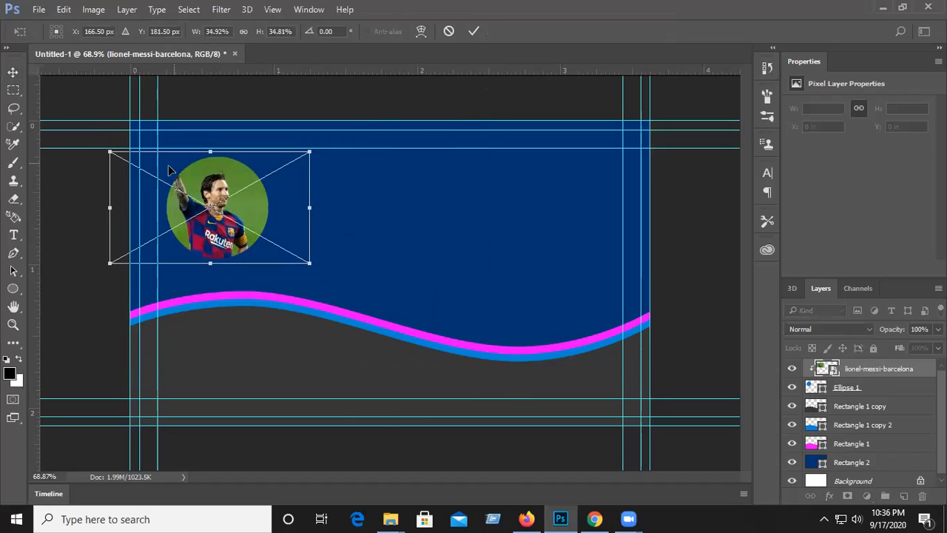
{"action": "left_click_drag", "start_coordinate": [237, 215], "coordinate": [239, 211]}
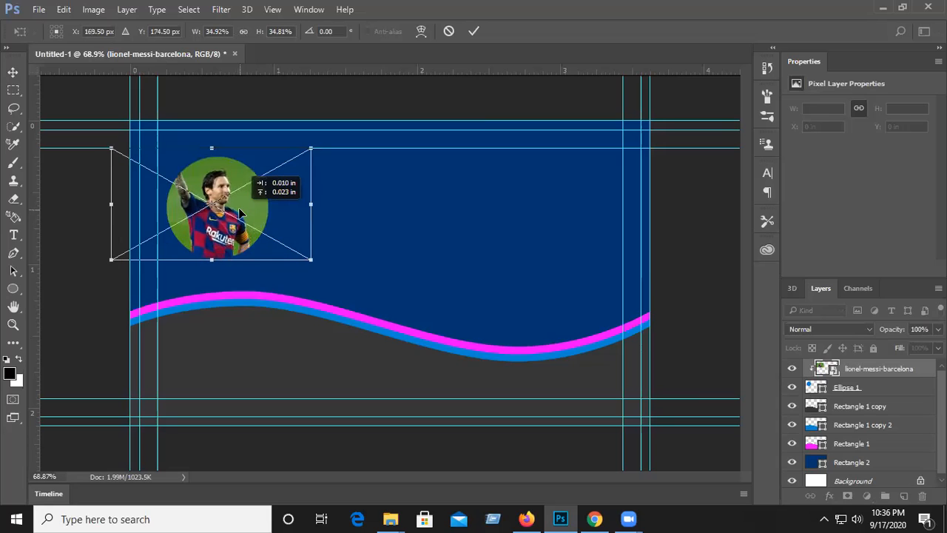
{"action": "key", "text": "Return"}
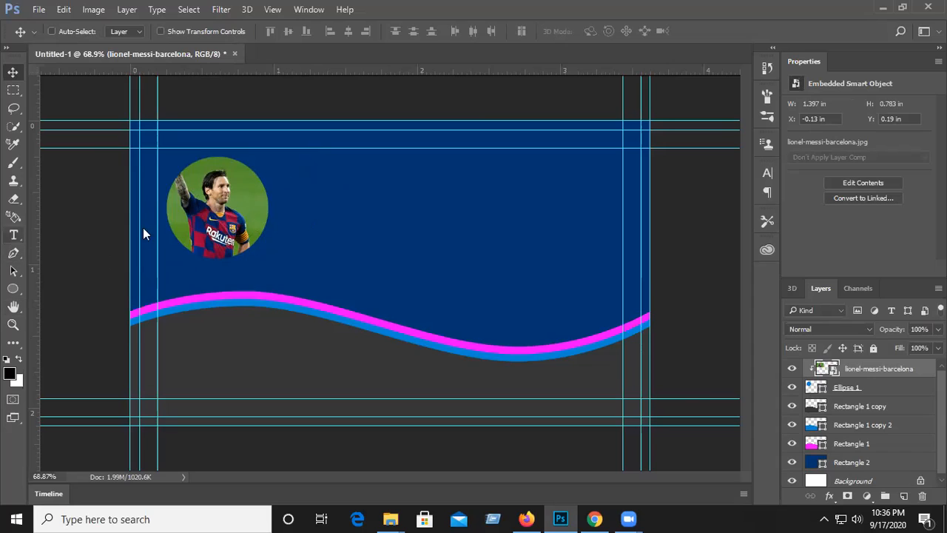
Start a point text layer on the dark blue area beside the circular photo.
{"action": "key", "text": "t"}
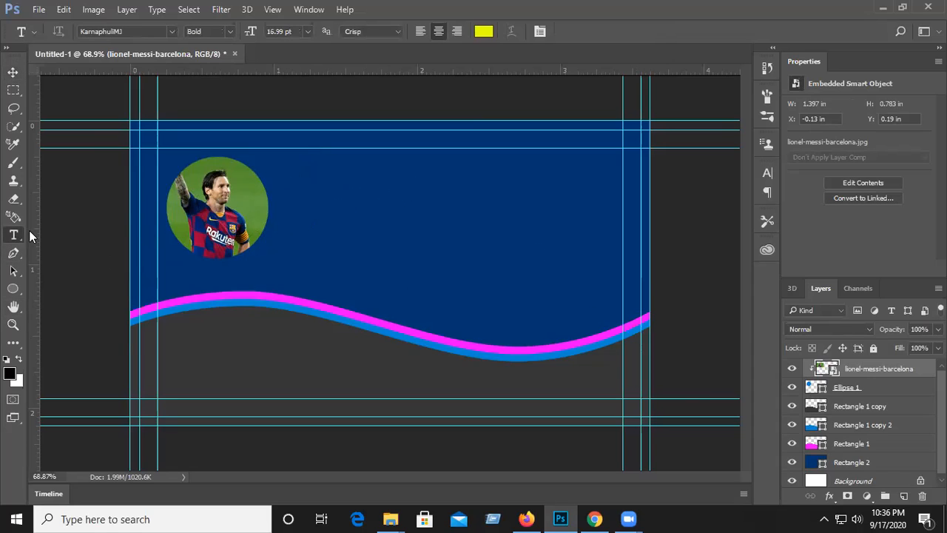
{"action": "left_click", "coordinate": [341, 185]}
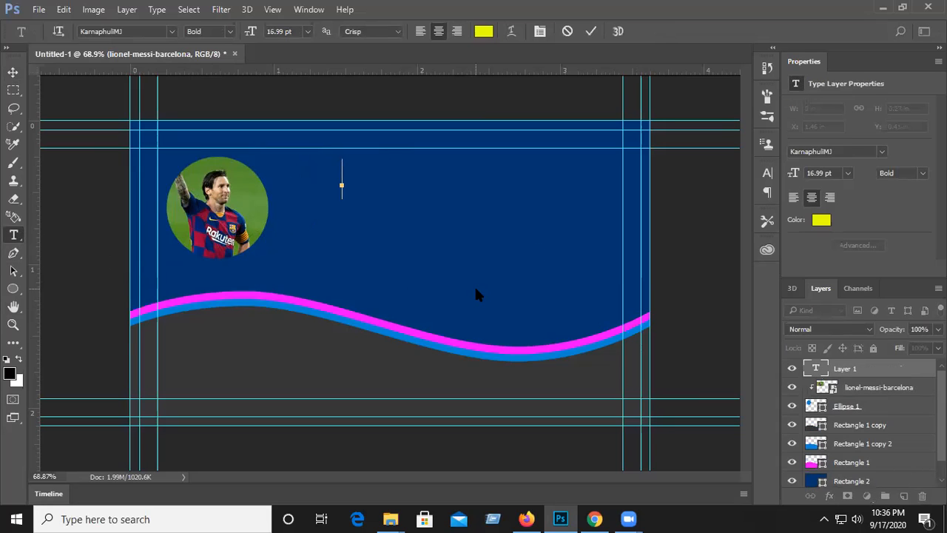
{"action": "type", "text": "LDONDL"}
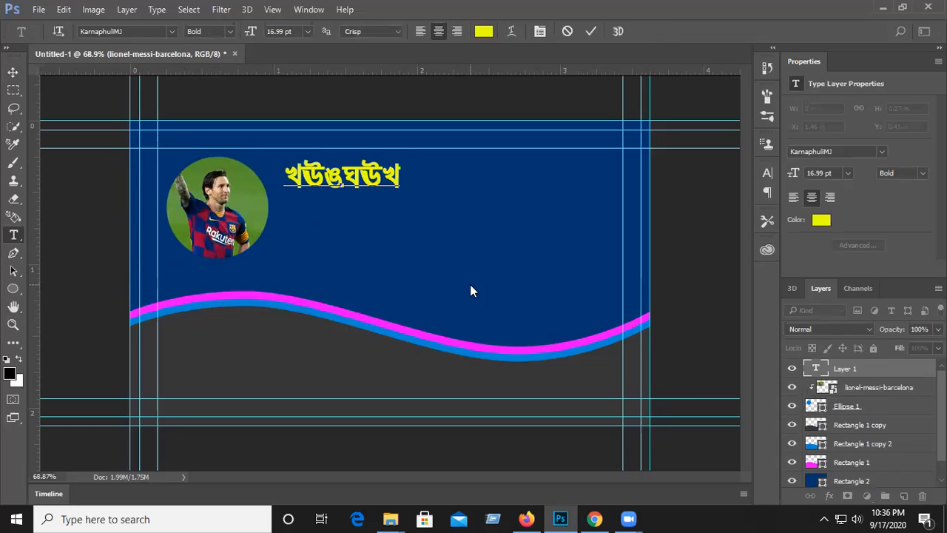
{"action": "key", "text": "BackSpace"}
{"action": "key", "text": "BackSpace"}
{"action": "key", "text": "BackSpace"}
{"action": "key", "text": "BackSpace"}
{"action": "key", "text": "BackSpace"}
{"action": "key", "text": "BackSpace"}
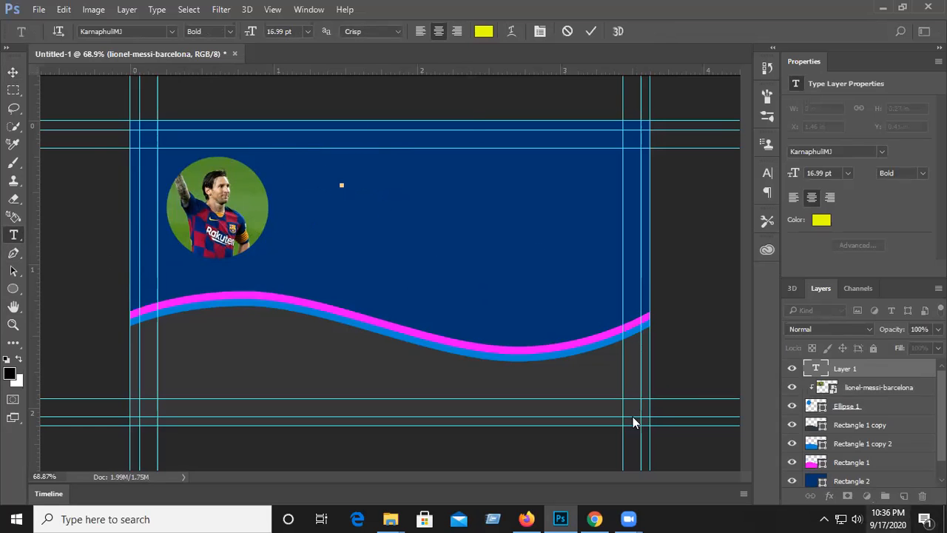
Set the text font to Times New Roman Bold and enter LEONEL MESSI in the text layer.
{"action": "left_click", "coordinate": [171, 32]}
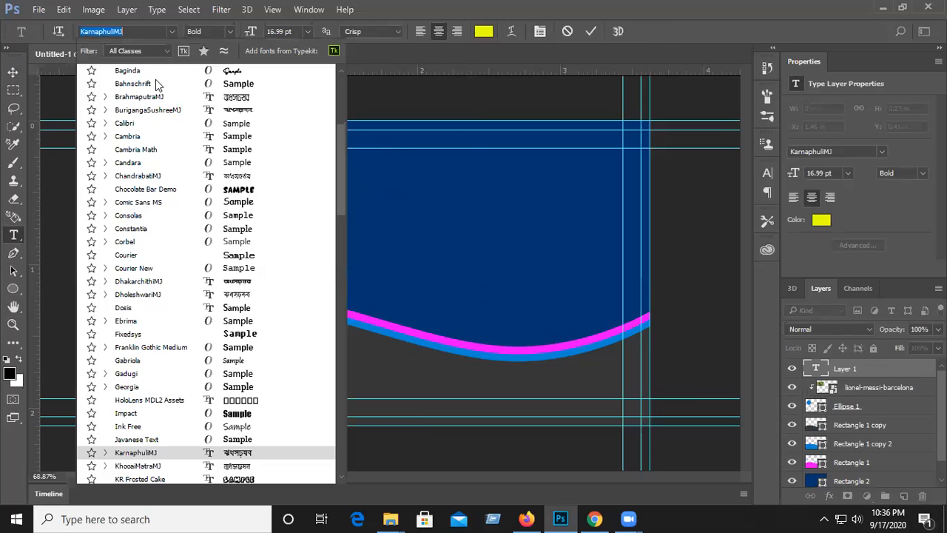
{"action": "scroll", "coordinate": [148, 100], "scroll_direction": "up", "scroll_amount": 5}
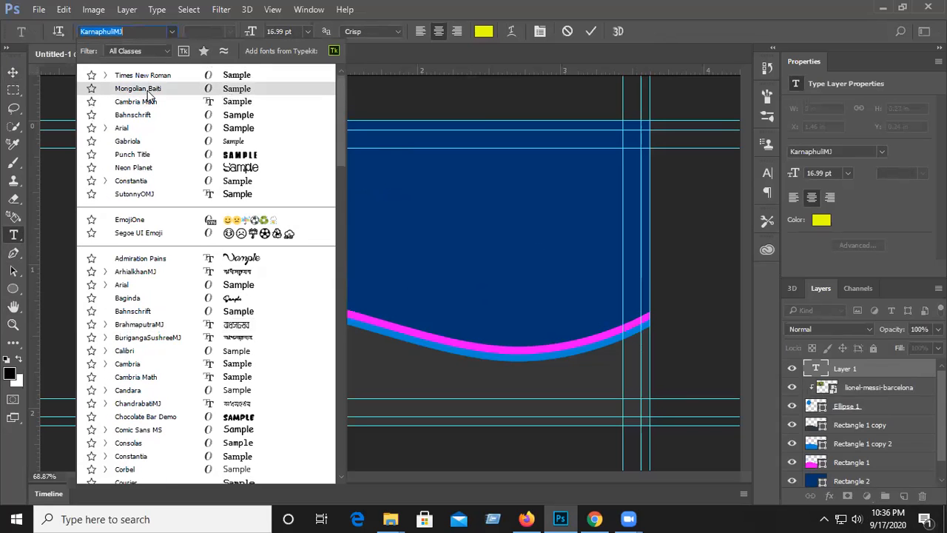
{"action": "left_click", "coordinate": [142, 75]}
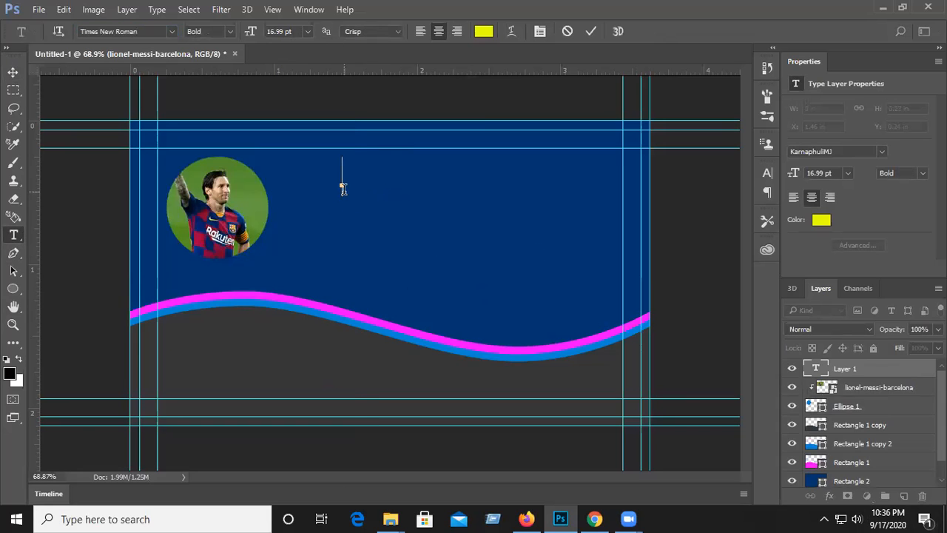
{"action": "left_click", "coordinate": [343, 189]}
{"action": "type", "text": "LEO"}
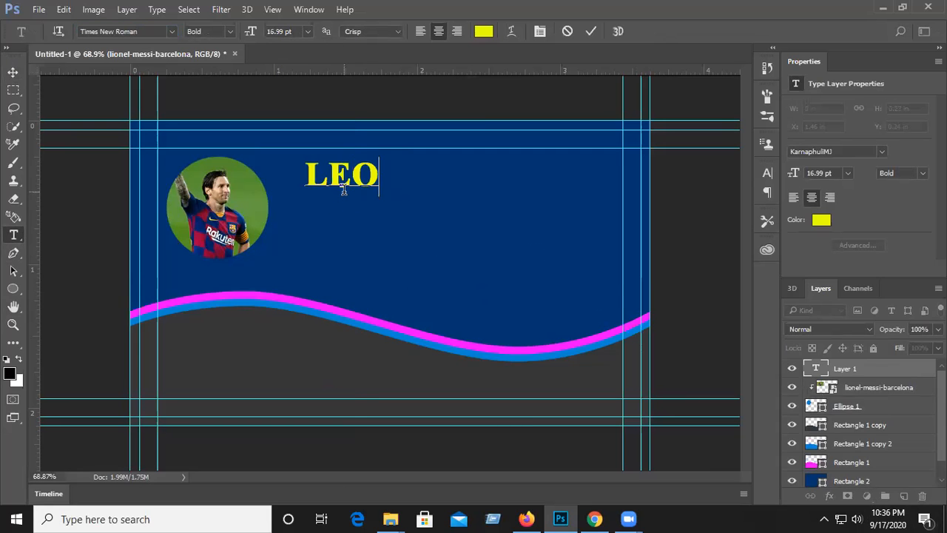
{"action": "type", "text": "NEL MESSI"}
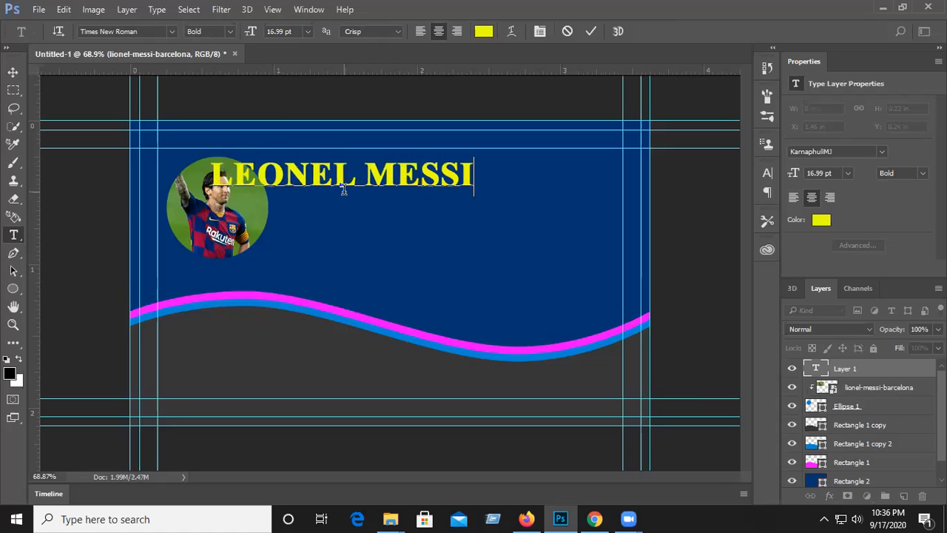
{"action": "left_click", "coordinate": [13, 71]}
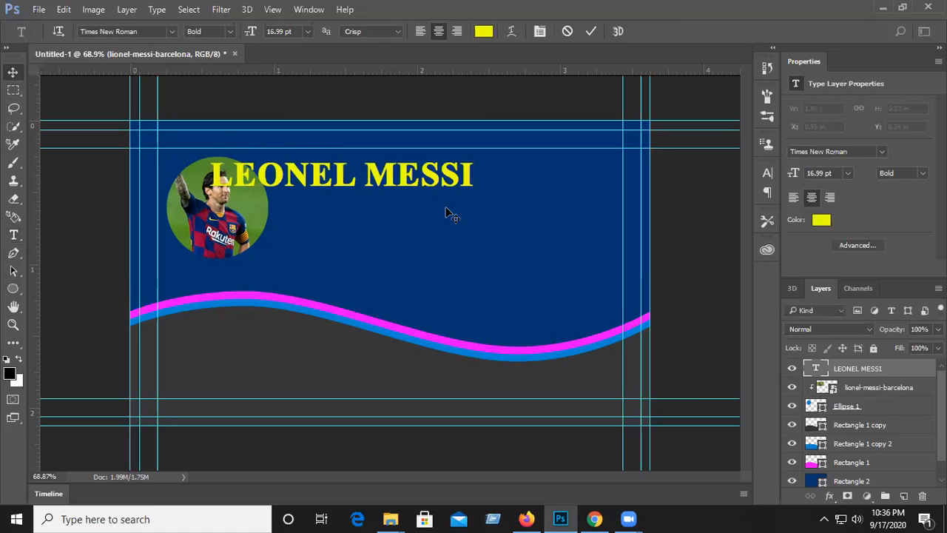
Commit the LEONEL MESSI text and reduce its font size to about 10 pt.
{"action": "key", "text": "ctrl"}
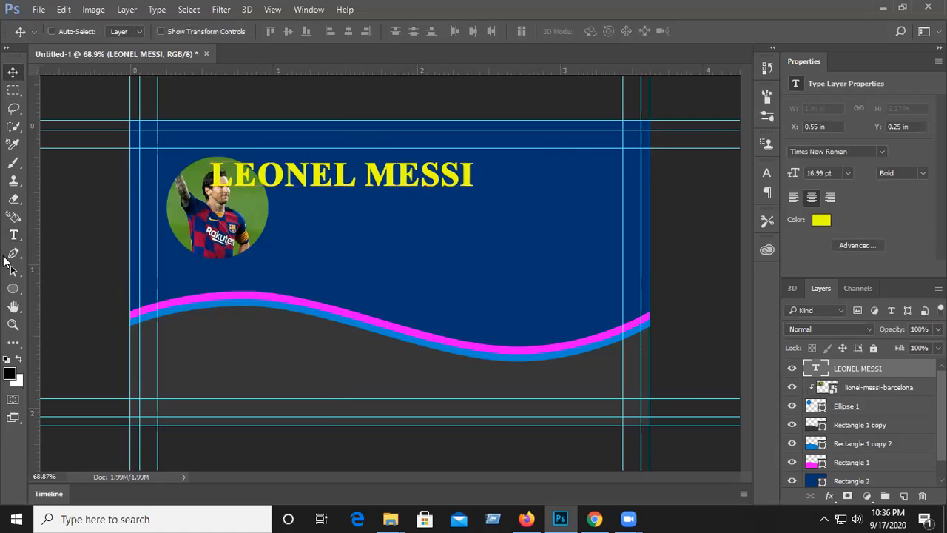
{"action": "left_click", "coordinate": [13, 234]}
{"action": "left_click_drag", "start_coordinate": [218, 183], "coordinate": [596, 175]}
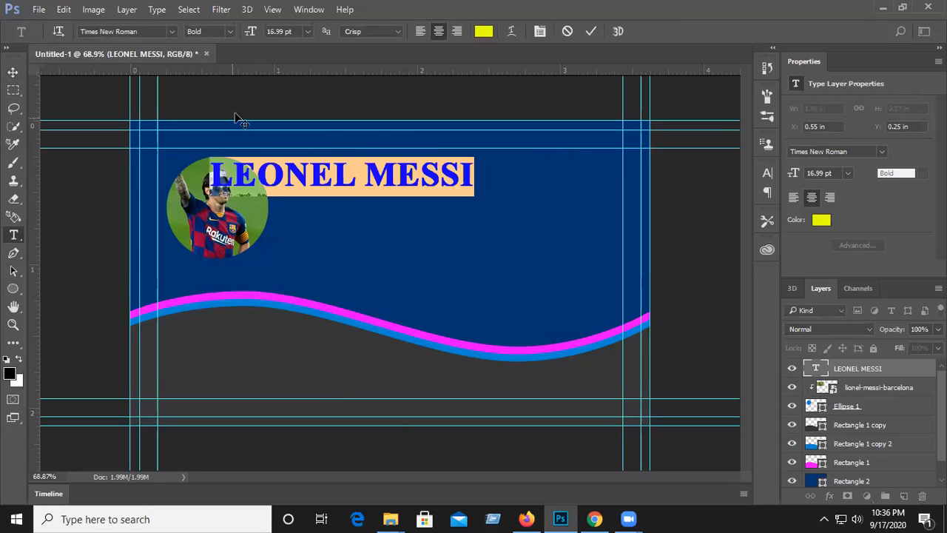
{"action": "left_click_drag", "start_coordinate": [256, 34], "coordinate": [250, 37]}
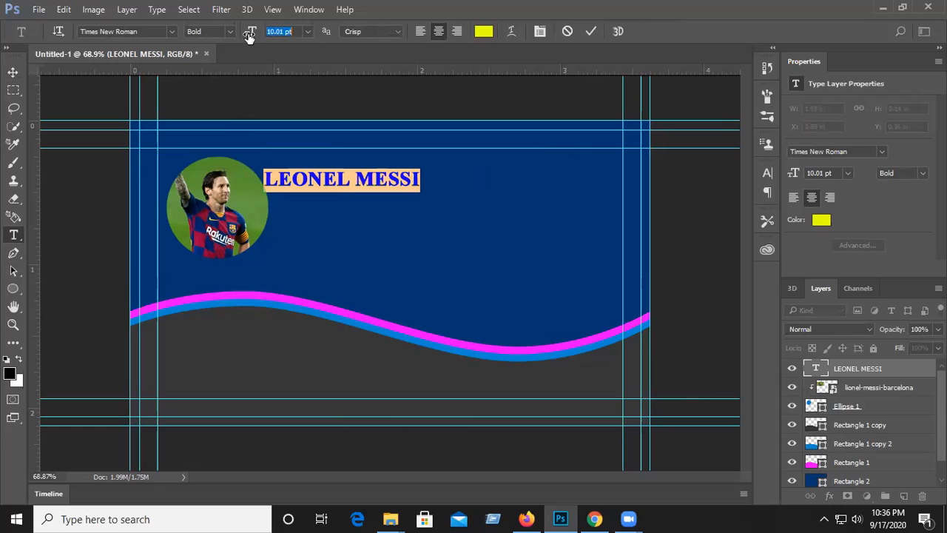
Position the name text just beside the circular photo at about X 1.04 in, Y 0.27 in, scaling it to 100.16%.
{"action": "left_click", "coordinate": [14, 73]}
{"action": "left_click_drag", "start_coordinate": [349, 186], "coordinate": [358, 183]}
{"action": "key", "text": "ctrl+t"}
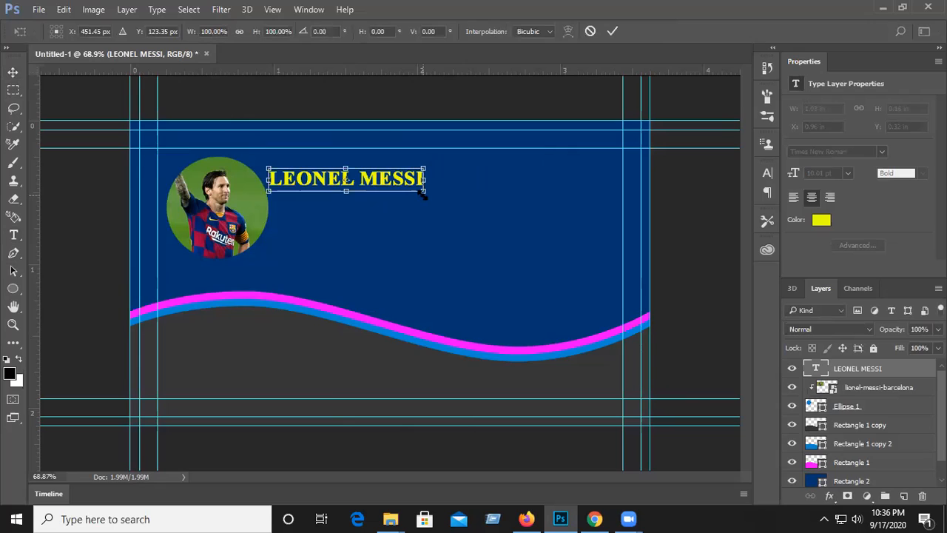
{"action": "mouse_move", "coordinate": [423, 193]}
{"action": "left_mouse_down"}
{"action": "mouse_move", "coordinate": [383, 170]}
{"action": "mouse_move", "coordinate": [415, 196]}
{"action": "mouse_move", "coordinate": [406, 191]}
{"action": "left_mouse_up"}
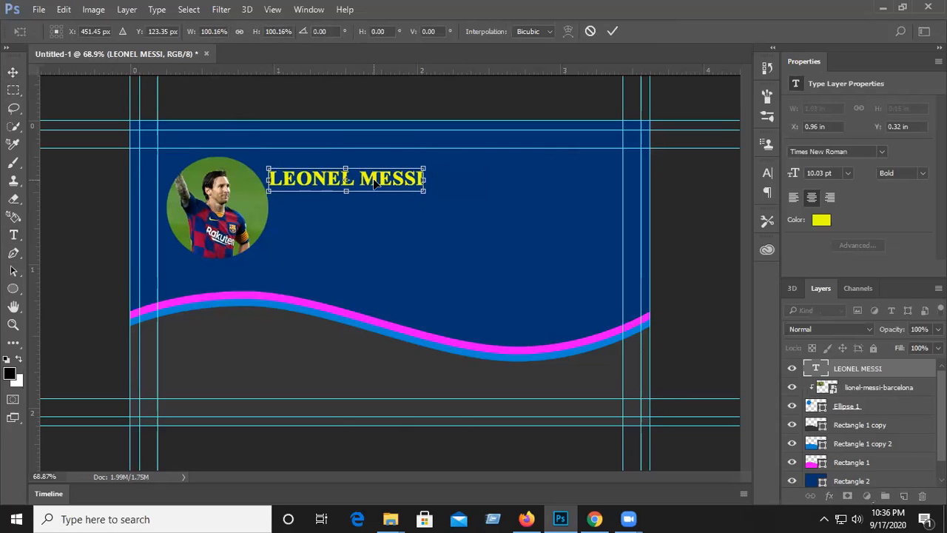
{"action": "key", "text": "Return"}
{"action": "left_click_drag", "start_coordinate": [323, 179], "coordinate": [348, 169]}
Change the color of the whole LEONEL MESSI text to white, ffffff.
{"action": "left_click", "coordinate": [14, 235]}
{"action": "left_click", "coordinate": [342, 185]}
{"action": "key", "text": "ctrl+a"}
{"action": "left_click", "coordinate": [483, 32]}
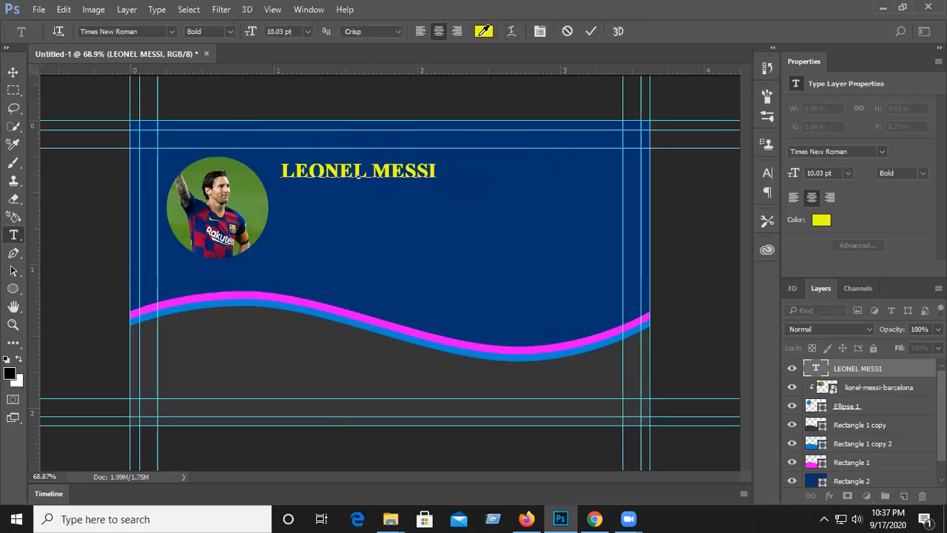
{"action": "type", "text": "ffffff"}
{"action": "left_click", "coordinate": [842, 104]}
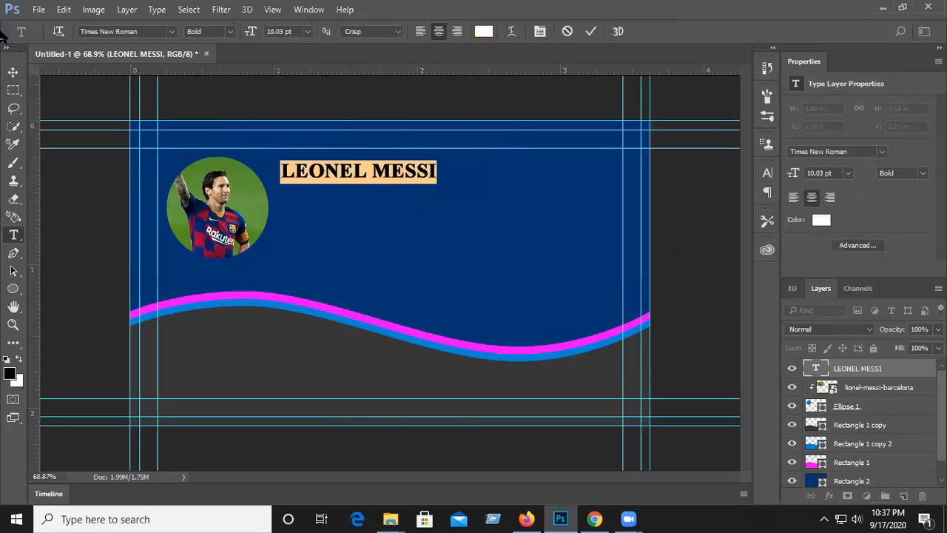
Duplicate the name text directly below the original and replace the copy's wording with FOOTBALL PALYER.
{"action": "left_click", "coordinate": [13, 72]}
{"action": "left_click_drag", "start_coordinate": [353, 176], "coordinate": [531, 195]}
{"action": "left_click", "coordinate": [14, 235]}
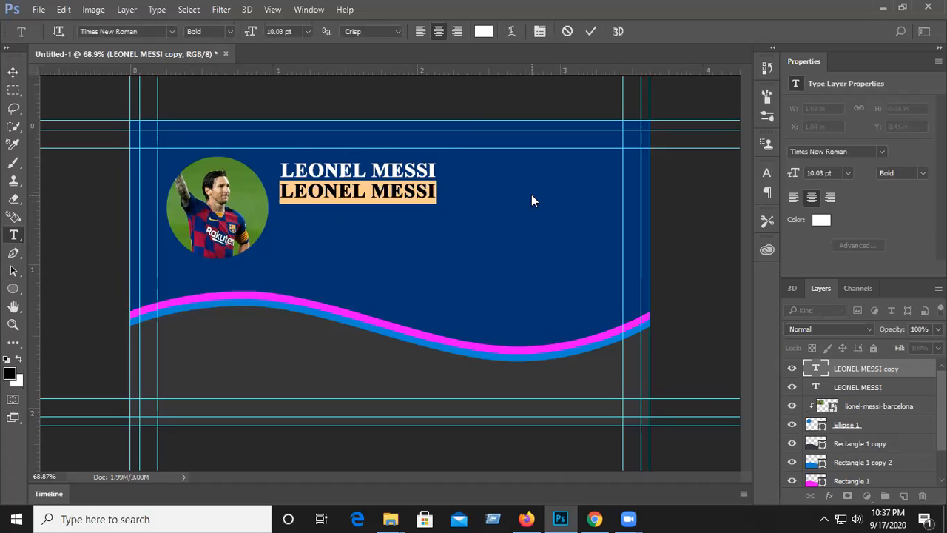
{"action": "type", "text": "FO"}
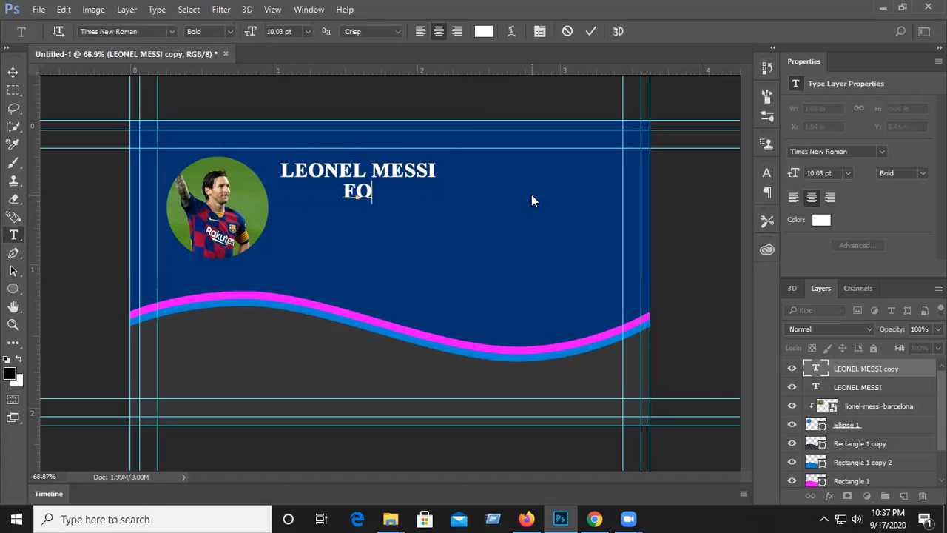
{"action": "type", "text": "OTBALL "}
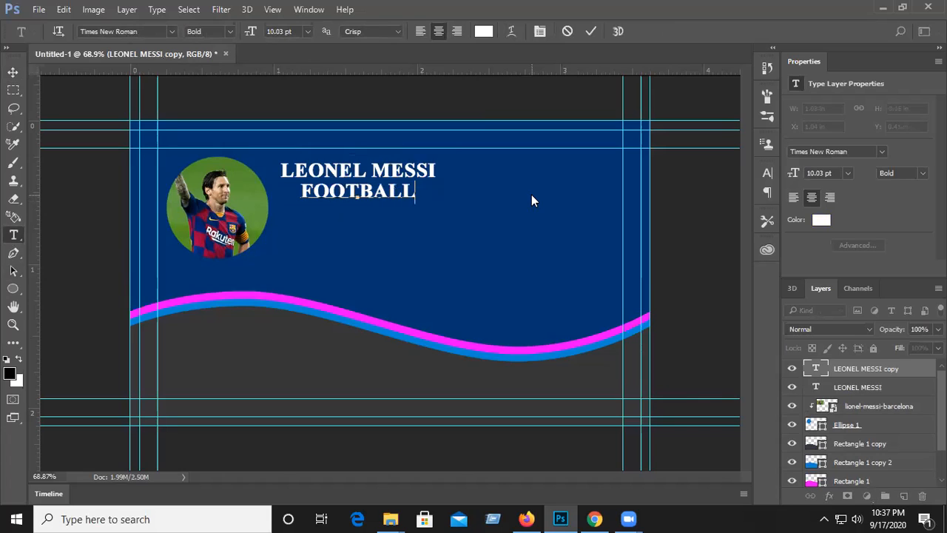
{"action": "type", "text": "PALYER"}
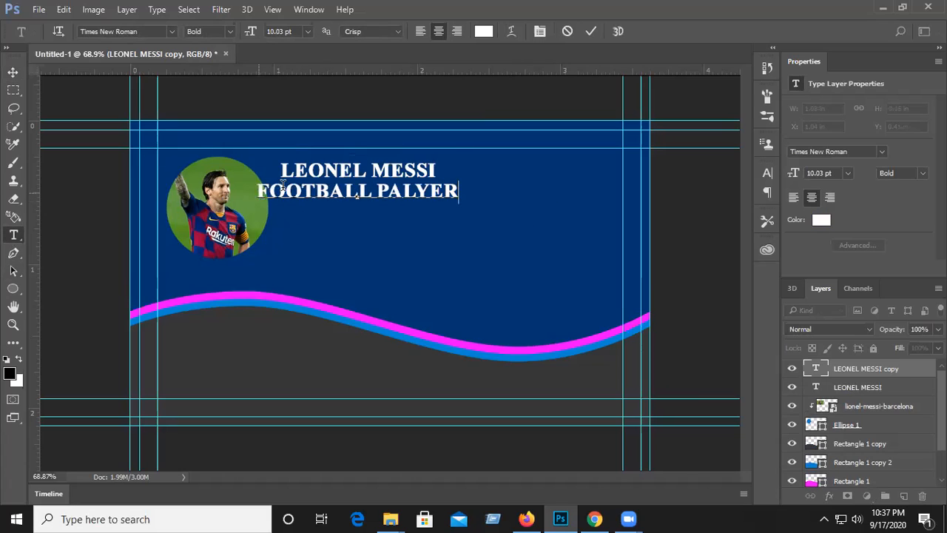
Set the FOOTBALL PALYER text to about 5 pt and line up its left edge with the name above.
{"action": "left_click_drag", "start_coordinate": [256, 190], "coordinate": [545, 194]}
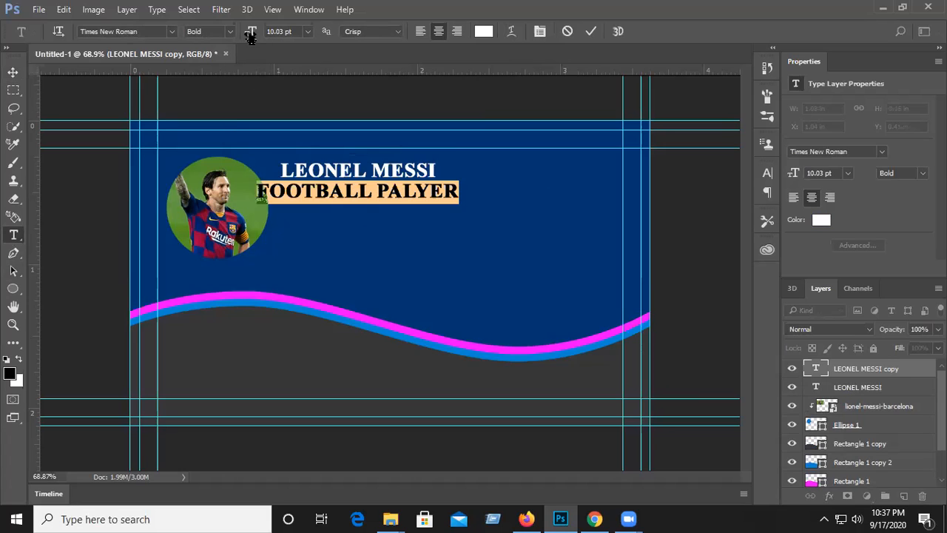
{"action": "left_click_drag", "start_coordinate": [248, 32], "coordinate": [246, 38]}
{"action": "left_click", "coordinate": [13, 72]}
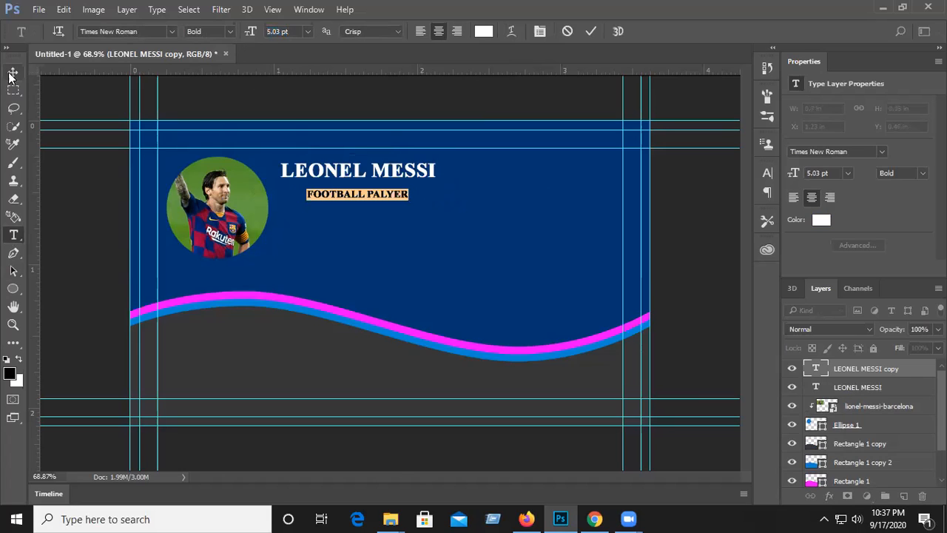
{"action": "left_click_drag", "start_coordinate": [349, 195], "coordinate": [323, 192]}
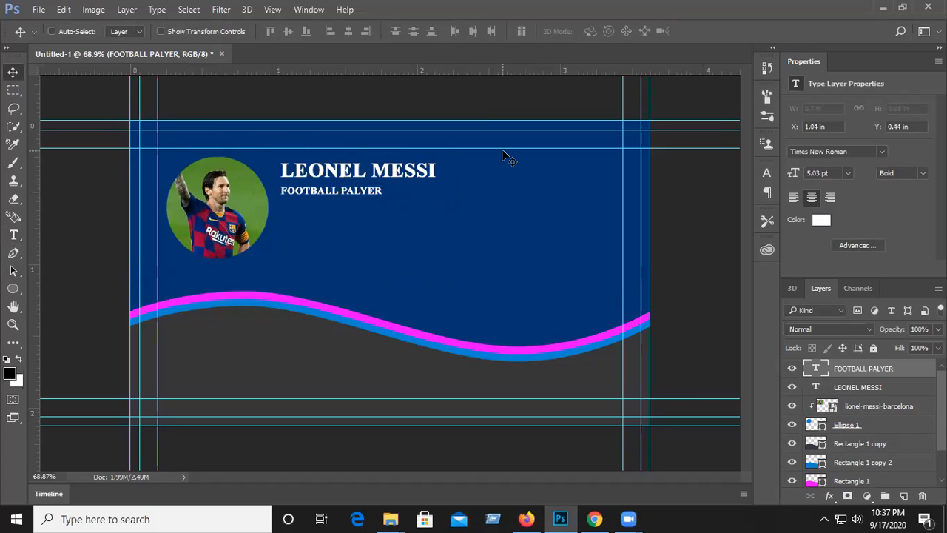
{"action": "left_click", "coordinate": [14, 236]}
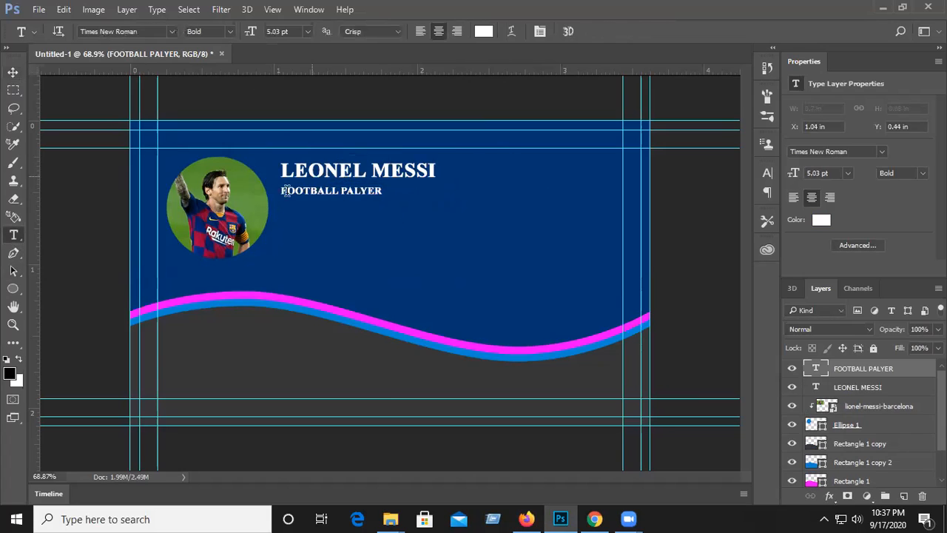
{"action": "left_click_drag", "start_coordinate": [280, 192], "coordinate": [443, 207]}
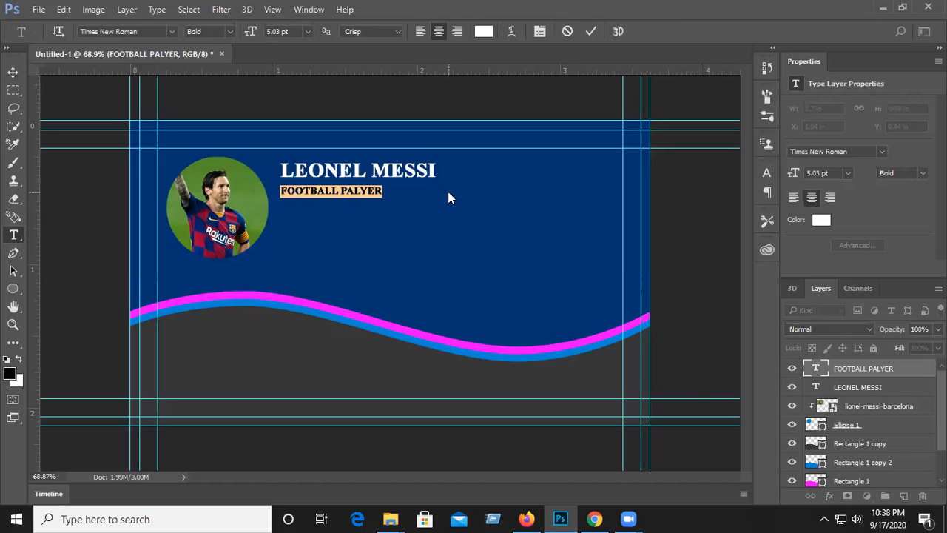
{"action": "left_click", "coordinate": [310, 188]}
{"action": "left_click_drag", "start_coordinate": [283, 185], "coordinate": [403, 180]}
{"action": "left_click_drag", "start_coordinate": [281, 190], "coordinate": [419, 195]}
{"action": "left_click", "coordinate": [527, 519]}
{"action": "left_click", "coordinate": [527, 519]}
{"action": "left_click", "coordinate": [20, 68]}
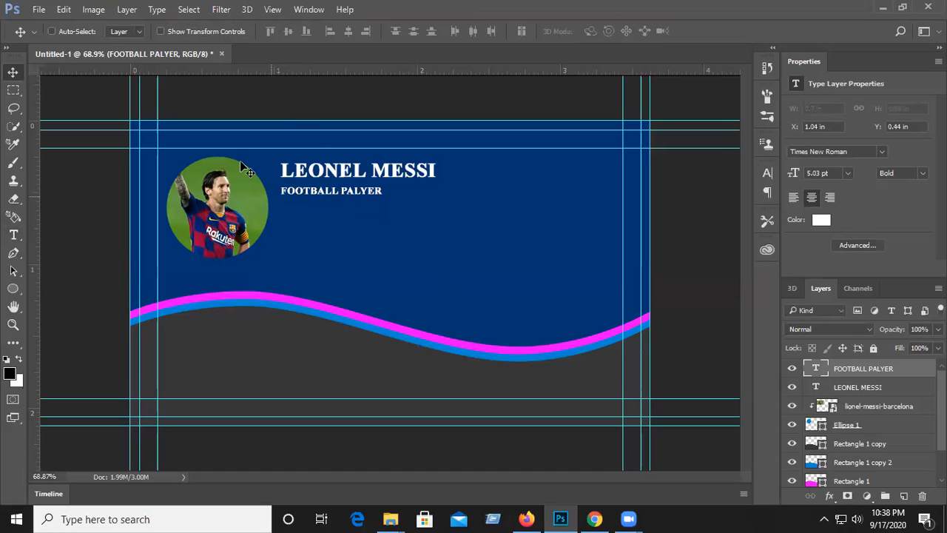
Draw a trial circle about 165 px wide with the Ellipse tool below the job title, and undo it.
{"action": "left_click", "coordinate": [13, 289]}
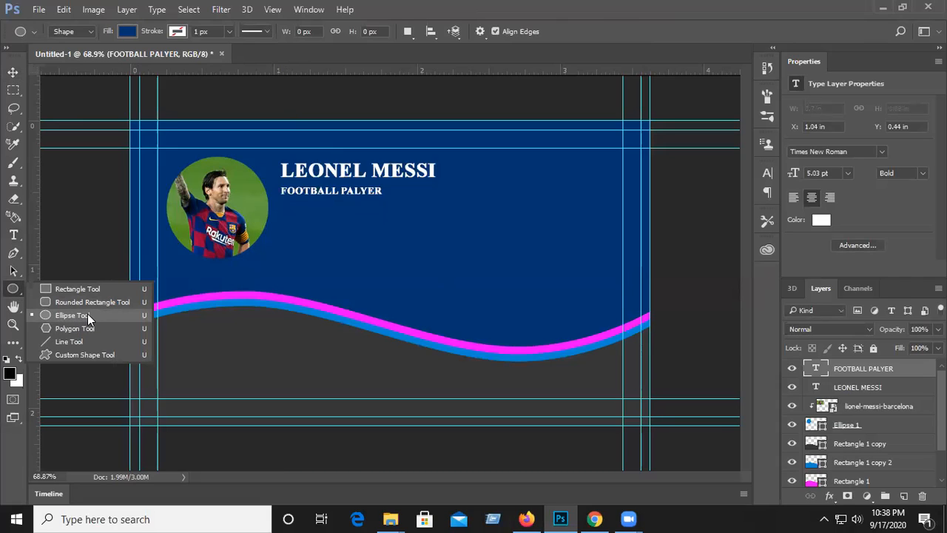
{"action": "left_click", "coordinate": [88, 314]}
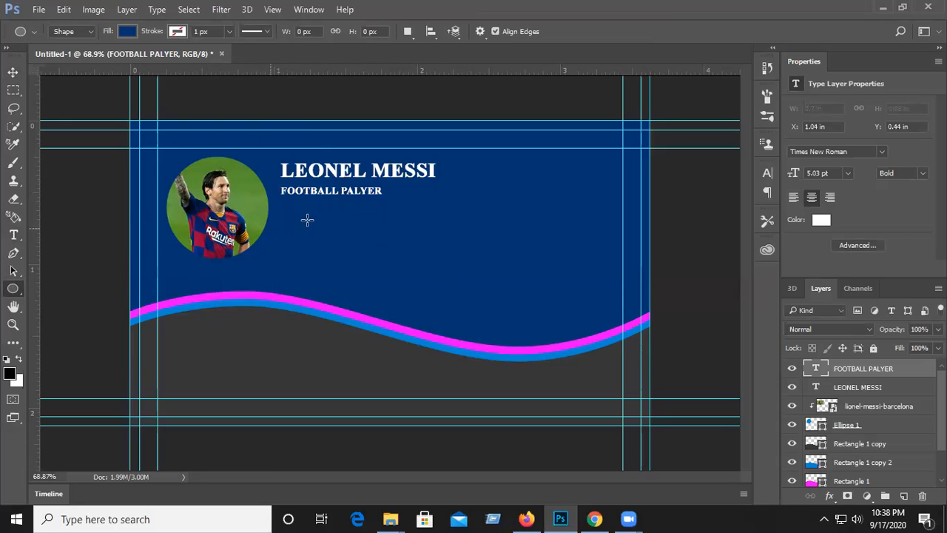
{"action": "left_click_drag", "start_coordinate": [328, 227], "coordinate": [411, 307]}
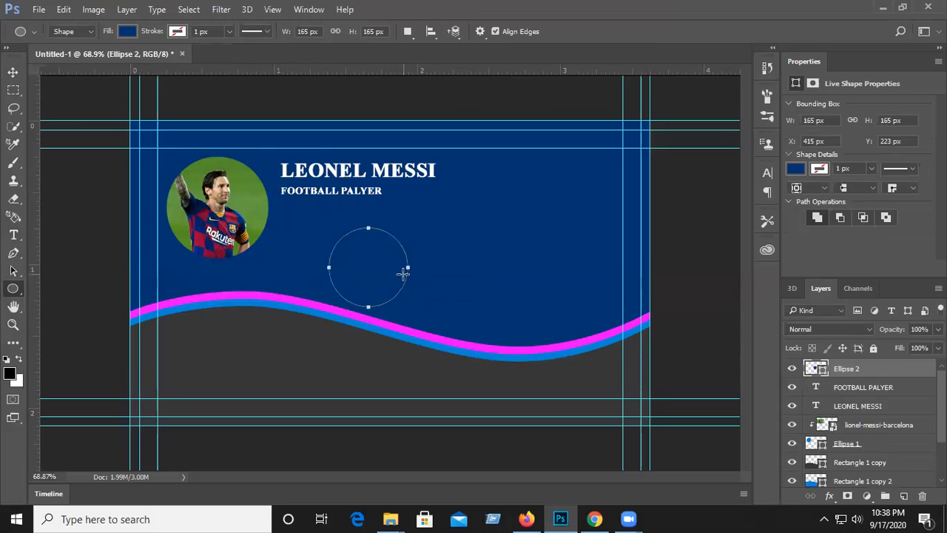
{"action": "key", "text": "ctrl+z"}
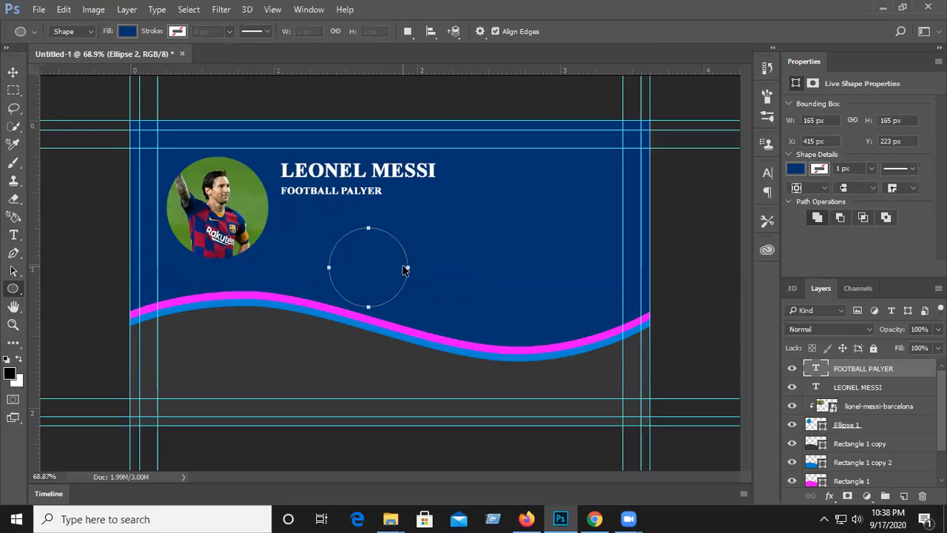
{"action": "left_click", "coordinate": [12, 71]}
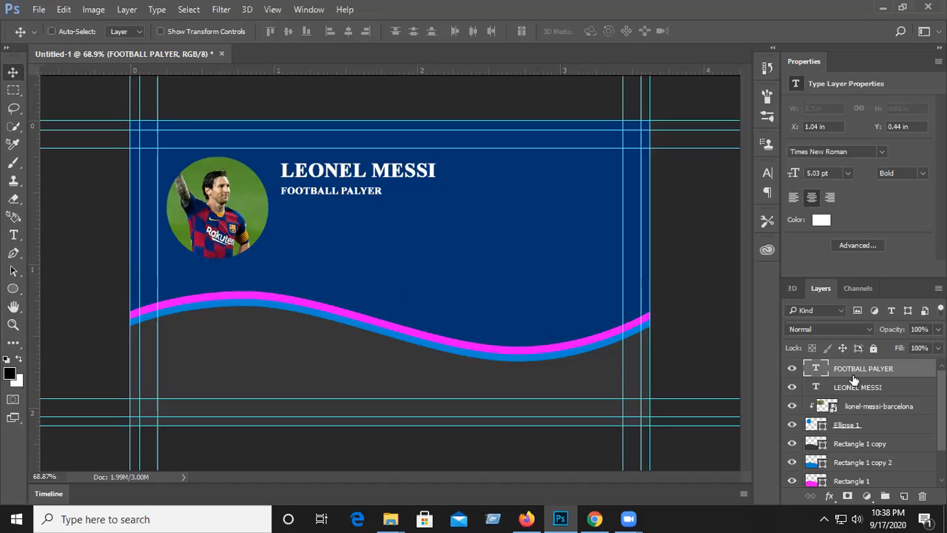
{"action": "left_click", "coordinate": [841, 427]}
{"action": "left_click", "coordinate": [792, 425]}
{"action": "left_click", "coordinate": [792, 425]}
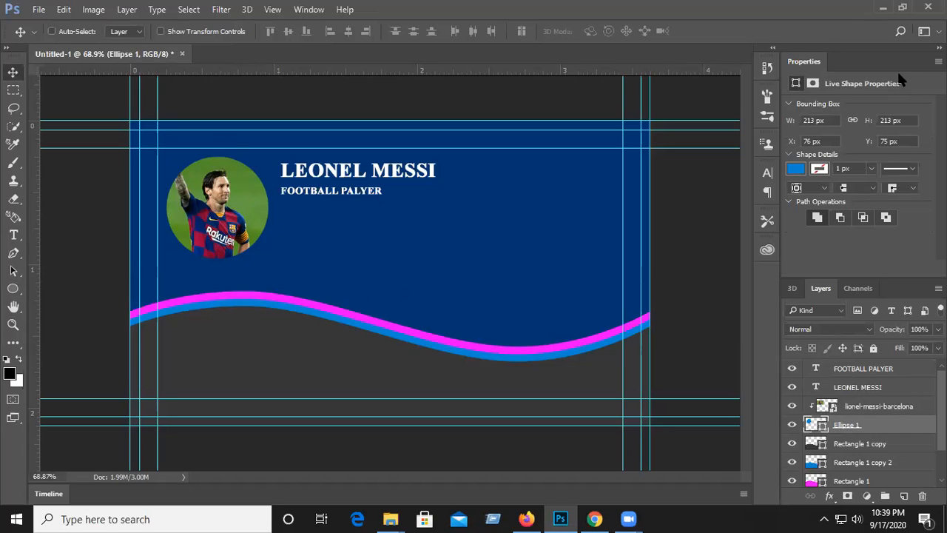
{"action": "left_click", "coordinate": [883, 8]}
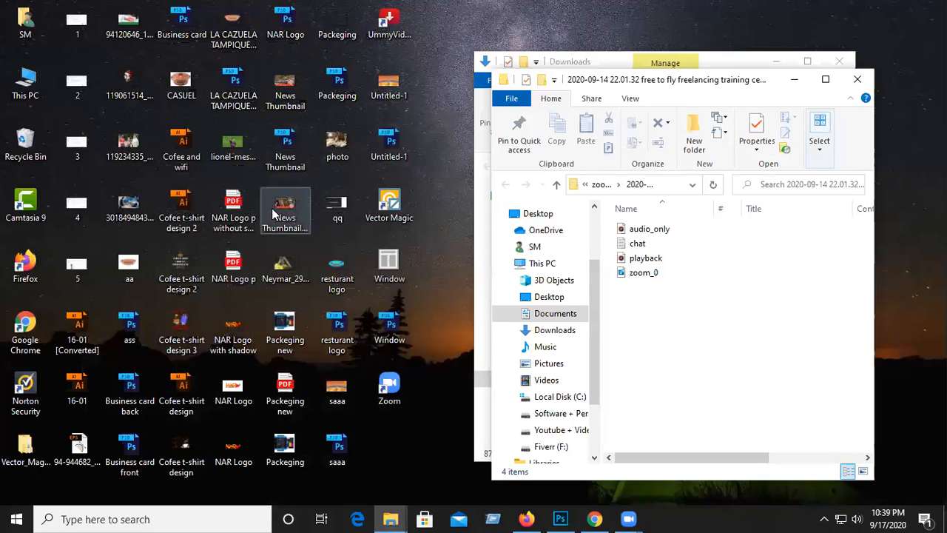
{"action": "left_click", "coordinate": [560, 519]}
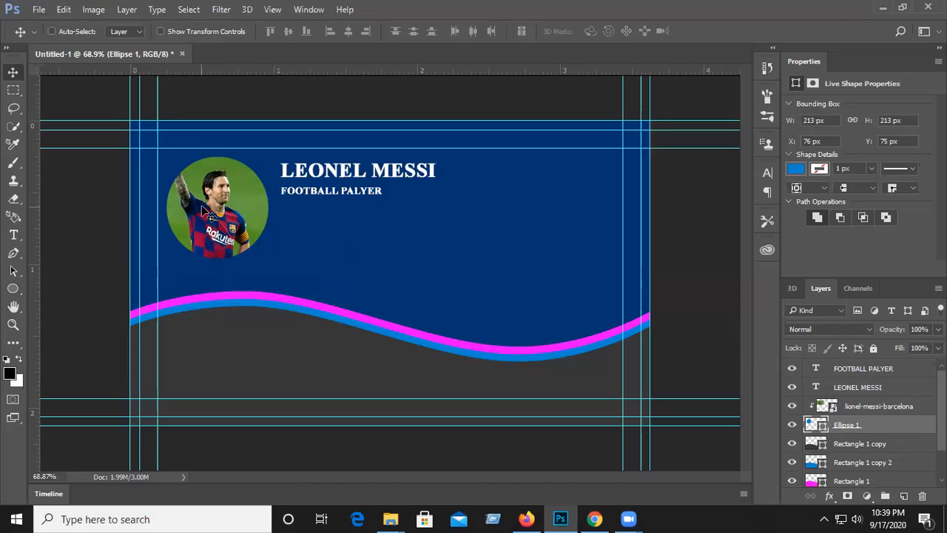
Try shifting the circle layer and the clipped photo slightly, undoing each move.
{"action": "mouse_move", "coordinate": [212, 216]}
{"action": "left_mouse_down"}
{"action": "mouse_move", "coordinate": [226, 208]}
{"action": "mouse_move", "coordinate": [213, 223]}
{"action": "left_mouse_up"}
{"action": "key", "text": "ctrl"}
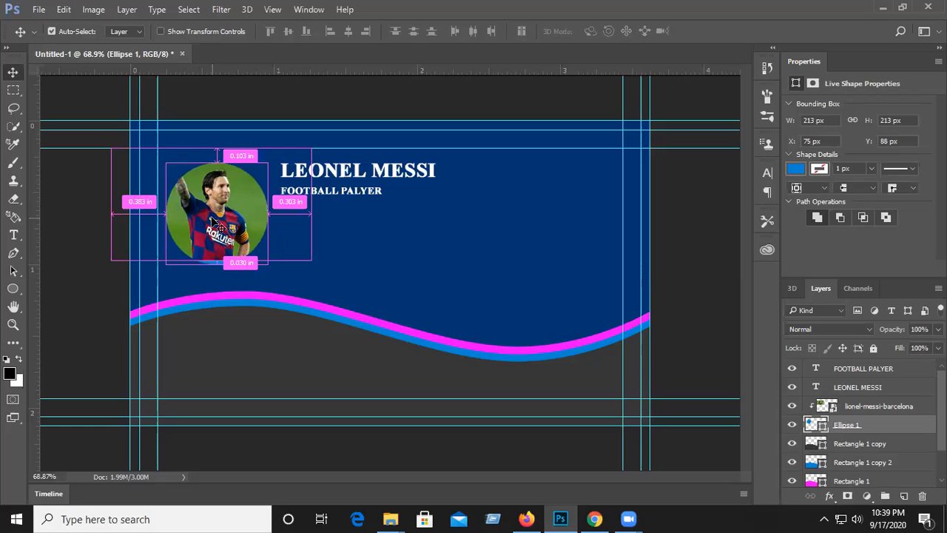
{"action": "left_click", "coordinate": [886, 409]}
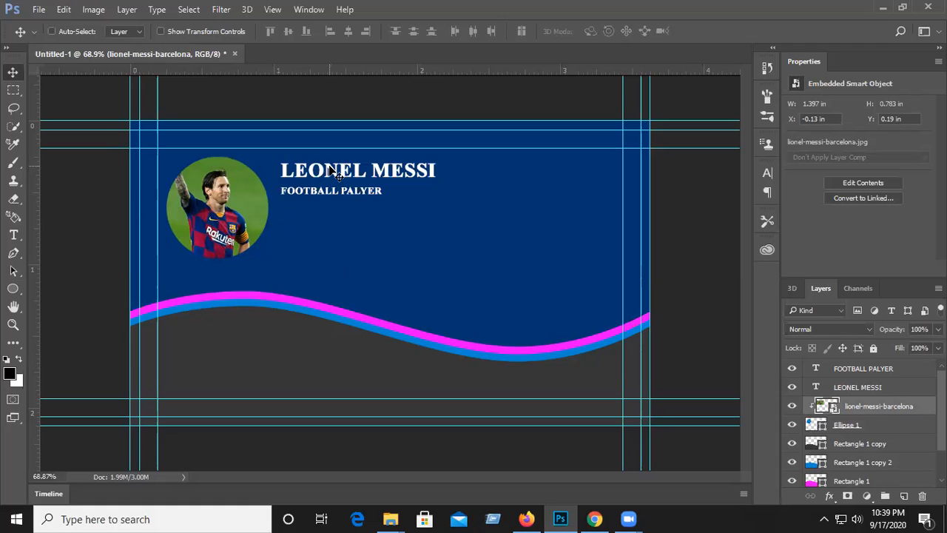
{"action": "left_click_drag", "start_coordinate": [329, 168], "coordinate": [331, 171]}
{"action": "key", "text": "ctrl+z"}
Select all of the FOOTBALL PALYER text and set its character tracking to 280.
{"action": "left_click", "coordinate": [859, 370]}
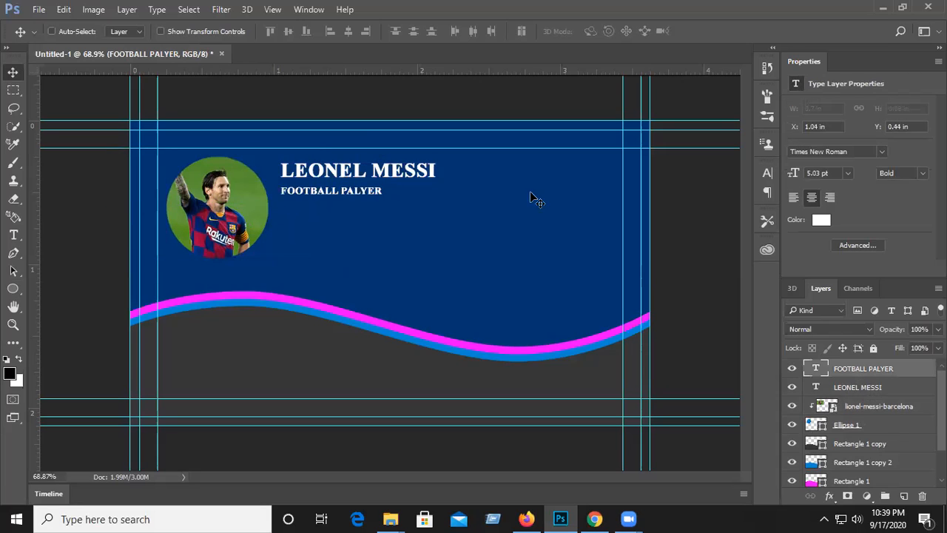
{"action": "left_click", "coordinate": [13, 236]}
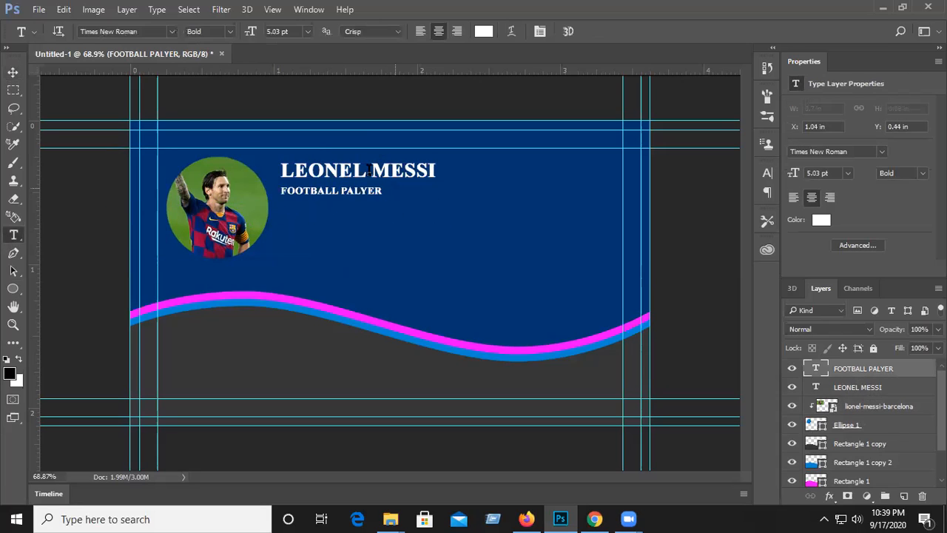
{"action": "left_click_drag", "start_coordinate": [461, 178], "coordinate": [289, 153]}
{"action": "left_click", "coordinate": [302, 164]}
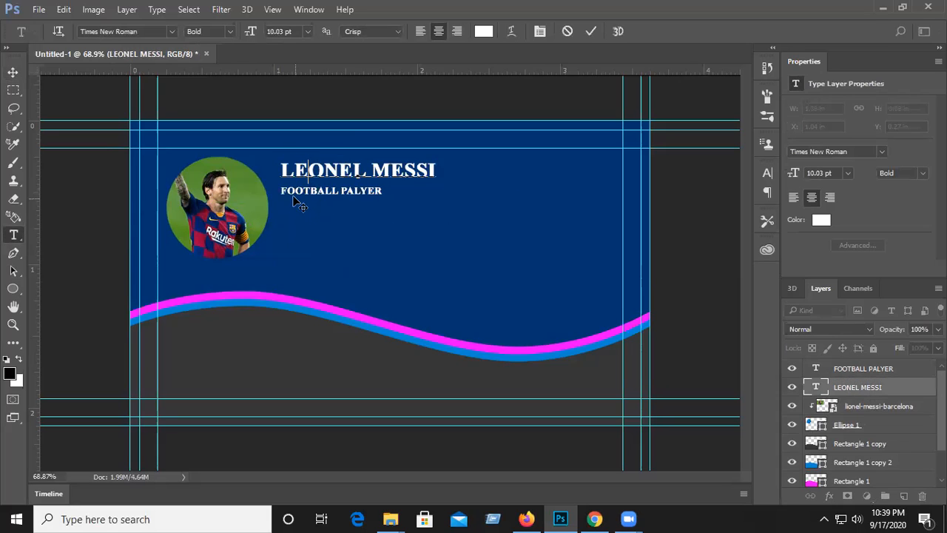
{"action": "left_click_drag", "start_coordinate": [282, 191], "coordinate": [380, 192]}
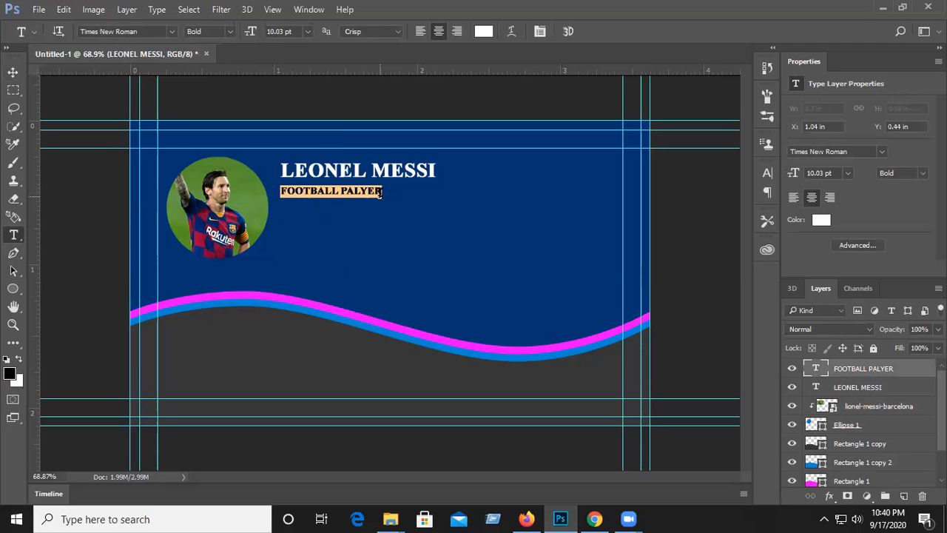
{"action": "left_click", "coordinate": [368, 192]}
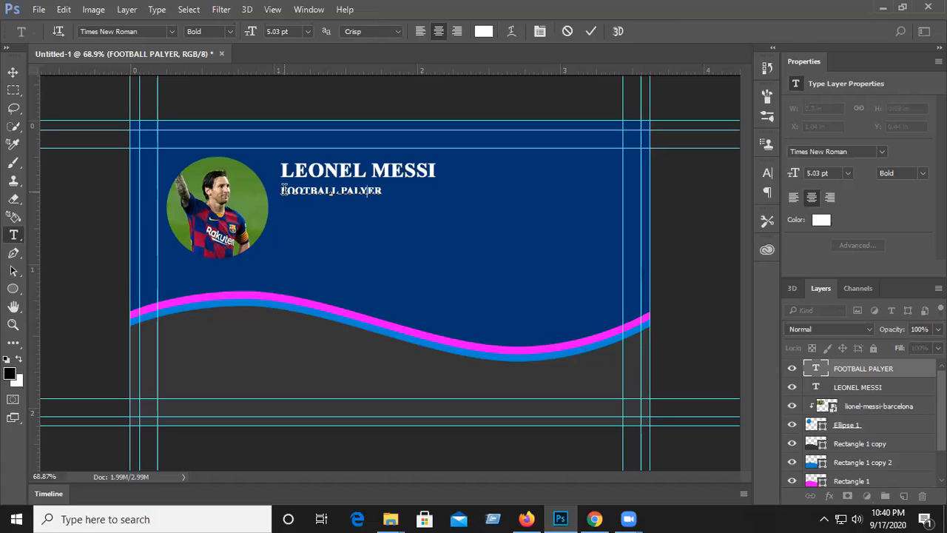
{"action": "left_click_drag", "start_coordinate": [282, 191], "coordinate": [447, 192]}
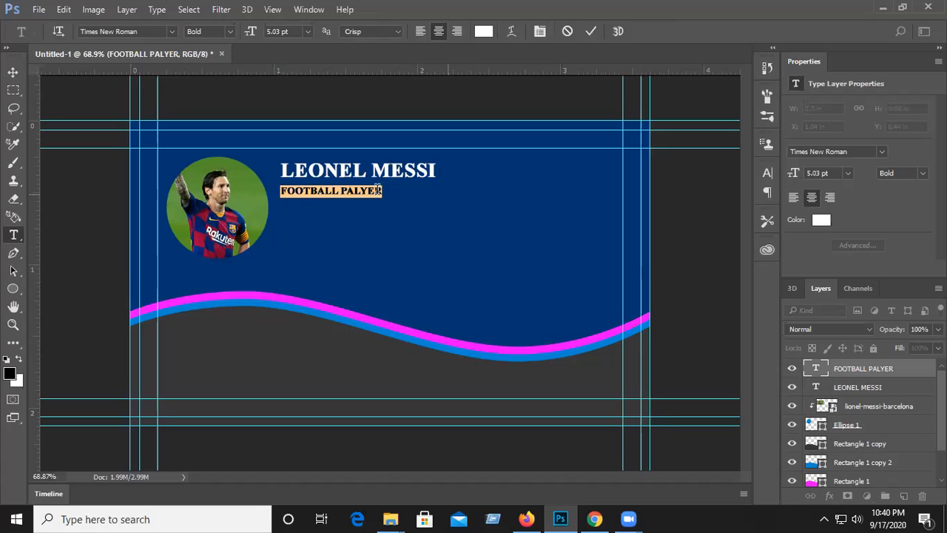
{"action": "left_click", "coordinate": [331, 191]}
{"action": "key", "text": "ctrl+a"}
{"action": "left_click", "coordinate": [765, 174]}
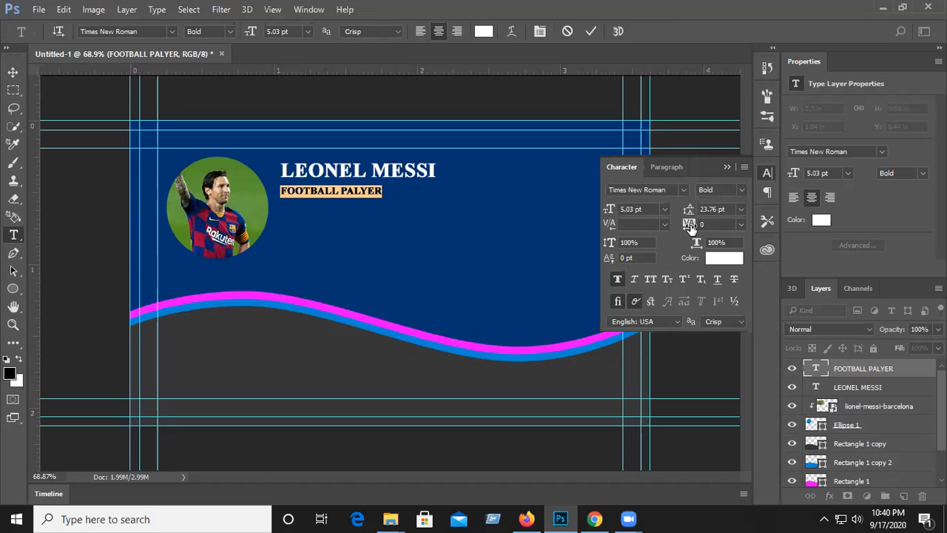
{"action": "left_click_drag", "start_coordinate": [689, 228], "coordinate": [705, 225]}
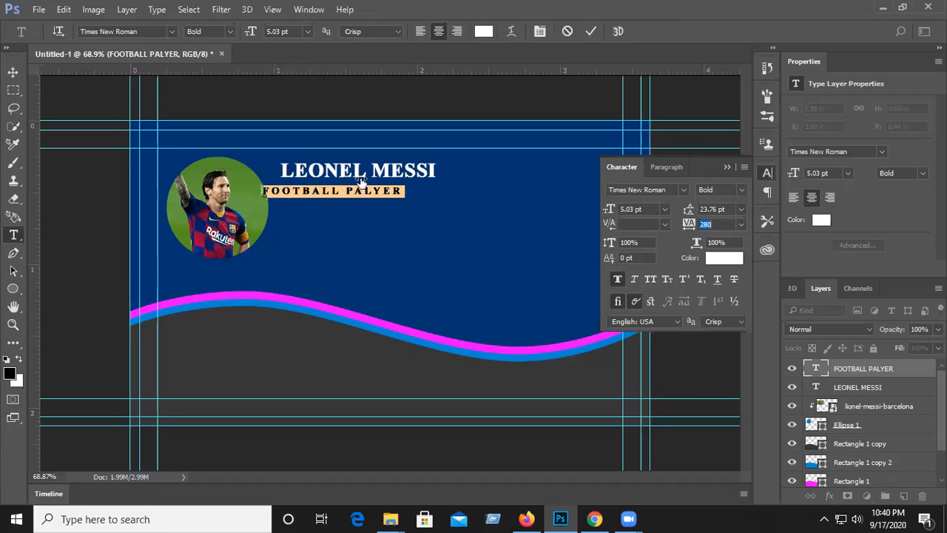
Left-align the FOOTBALL PALYER text and move it under the name so their left edges line up.
{"action": "left_click", "coordinate": [726, 167]}
{"action": "left_click", "coordinate": [13, 72]}
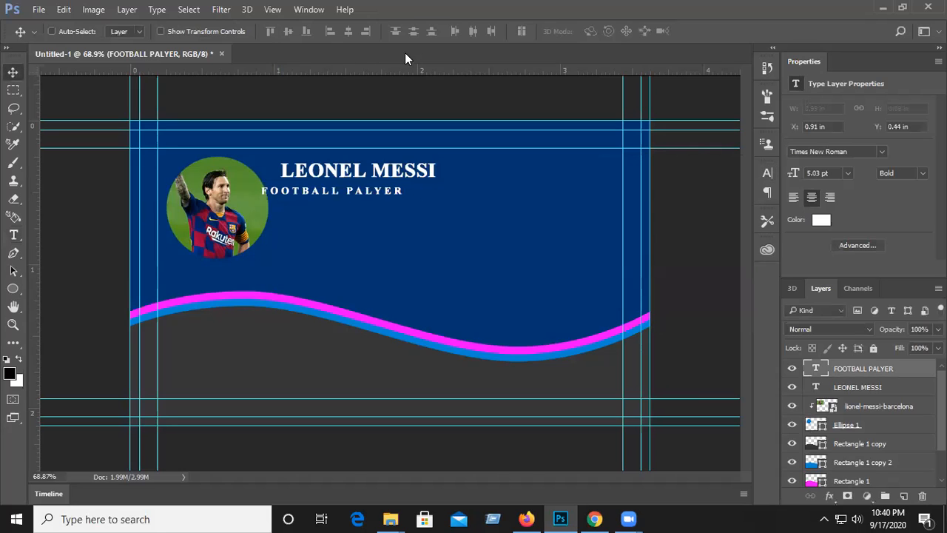
{"action": "left_click", "coordinate": [13, 235]}
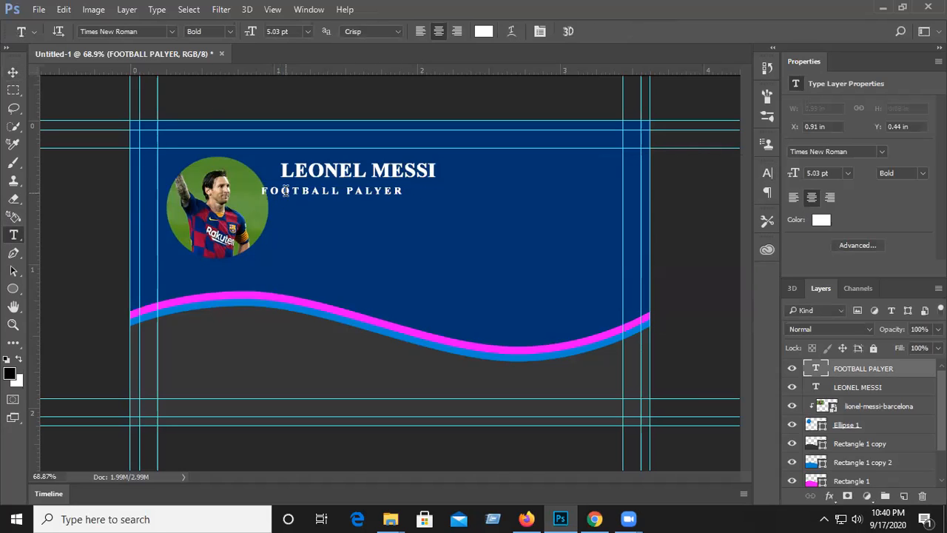
{"action": "triple_click", "coordinate": [285, 190]}
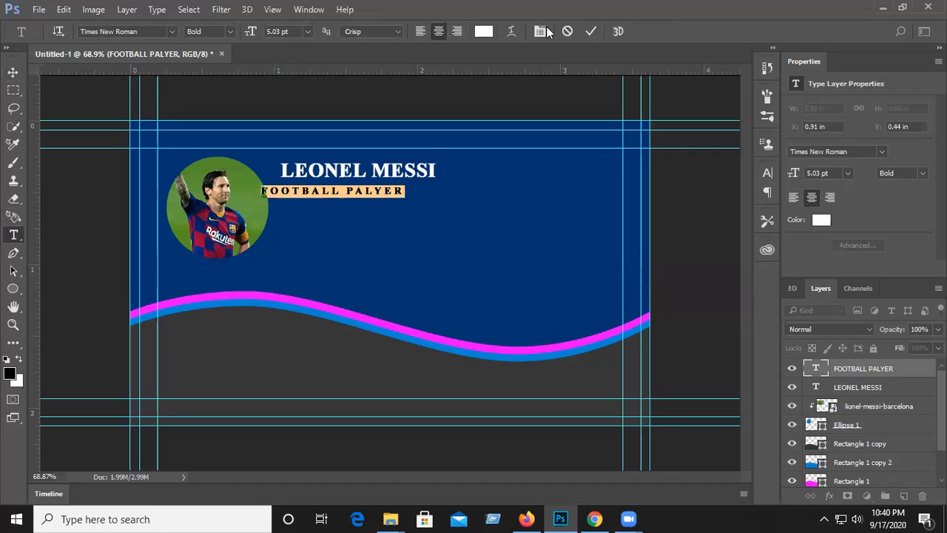
{"action": "left_click", "coordinate": [422, 32]}
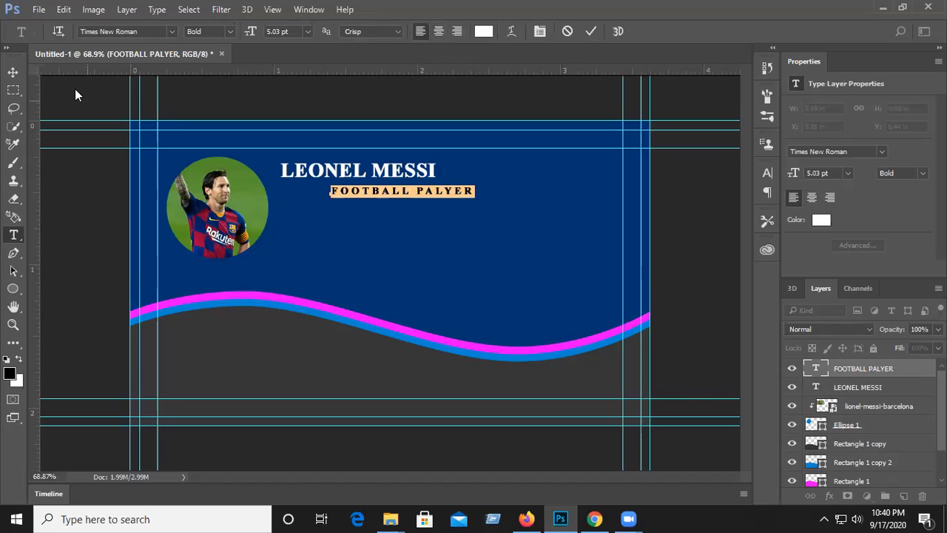
{"action": "left_click", "coordinate": [13, 72]}
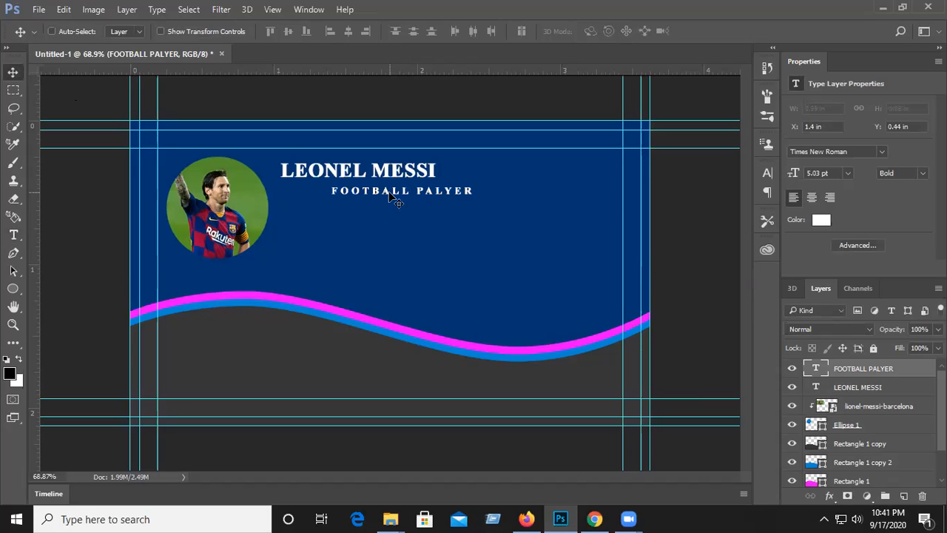
{"action": "left_click_drag", "start_coordinate": [384, 192], "coordinate": [329, 192]}
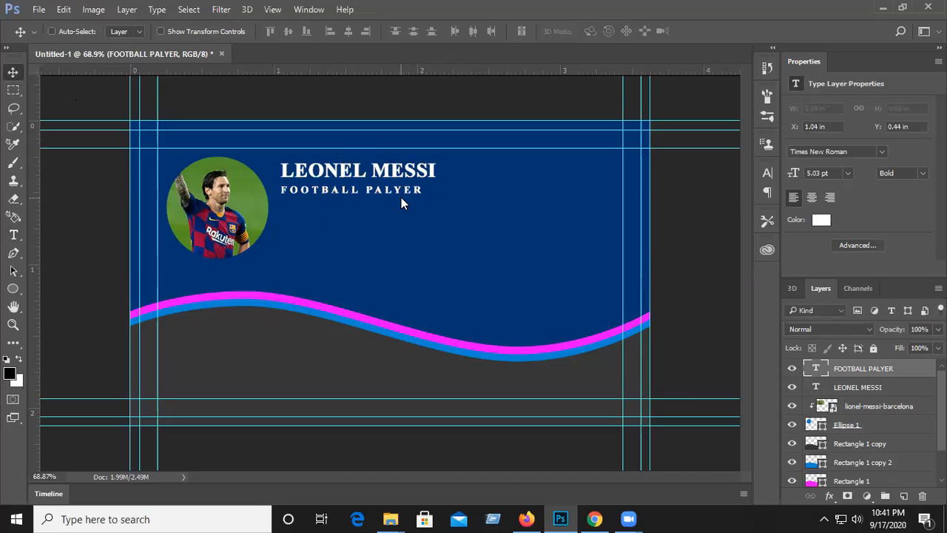
Increase the character tracking of the whole FOOTBALL PALYER text until it spans the width of the name above.
{"action": "left_click", "coordinate": [13, 235]}
{"action": "left_click_drag", "start_coordinate": [284, 190], "coordinate": [429, 191]}
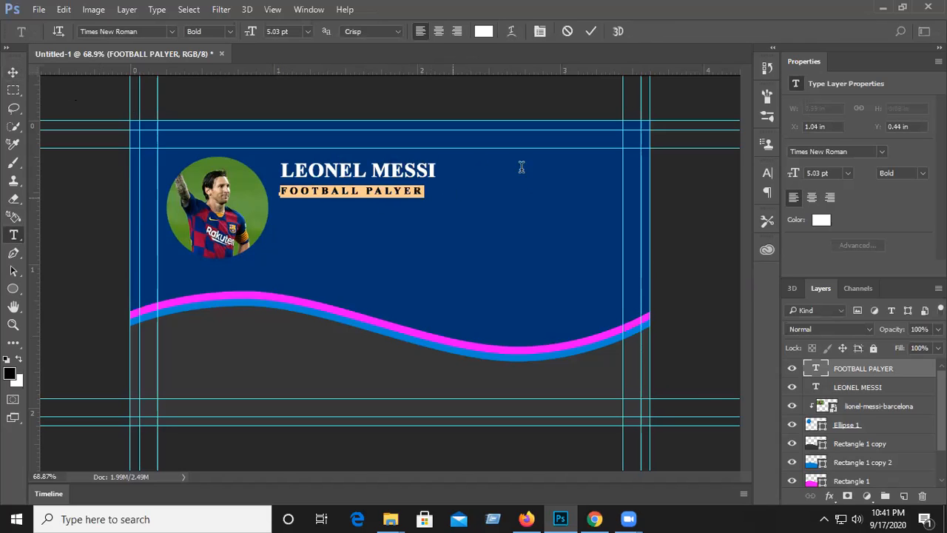
{"action": "left_click", "coordinate": [765, 175]}
{"action": "left_click_drag", "start_coordinate": [686, 229], "coordinate": [691, 230]}
{"action": "left_click", "coordinate": [727, 168]}
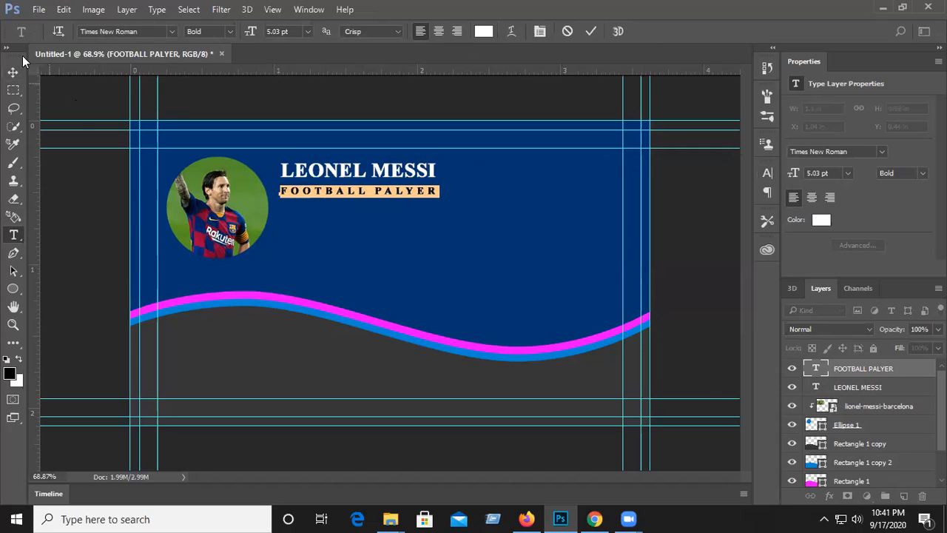
{"action": "left_click", "coordinate": [13, 71]}
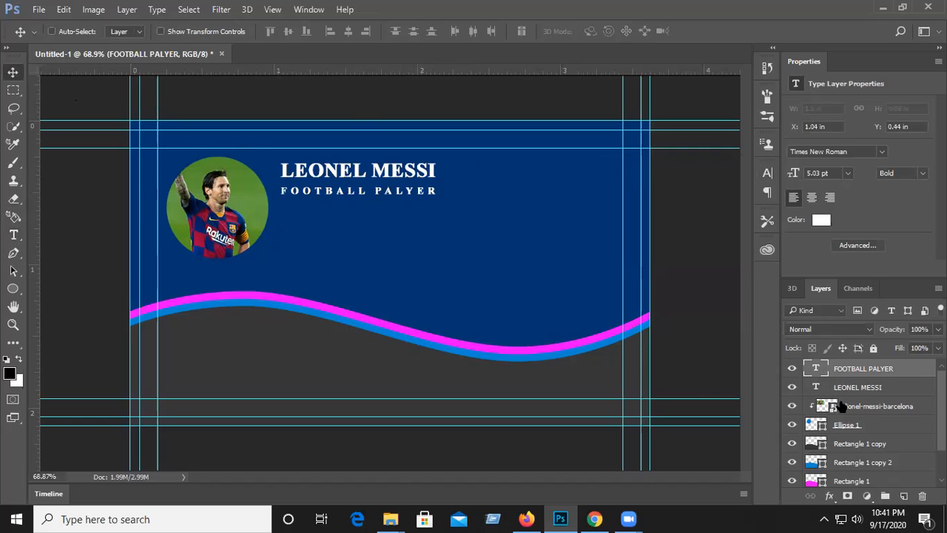
Scale the name and job title texts together to about 126% and position them beside the portrait, vertically centred on it.
{"action": "left_click", "coordinate": [859, 387], "text": "shift"}
{"action": "key", "text": "ctrl+t"}
{"action": "left_click_drag", "start_coordinate": [374, 188], "coordinate": [379, 214]}
{"action": "mouse_move", "coordinate": [439, 185]}
{"action": "left_mouse_down"}
{"action": "mouse_move", "coordinate": [459, 182]}
{"action": "mouse_move", "coordinate": [436, 194]}
{"action": "left_mouse_up"}
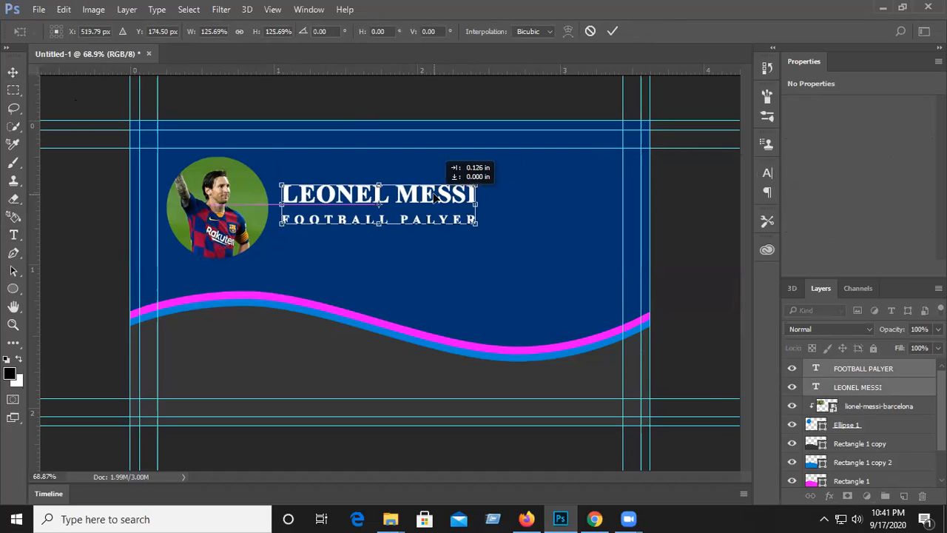
{"action": "key", "text": "Return"}
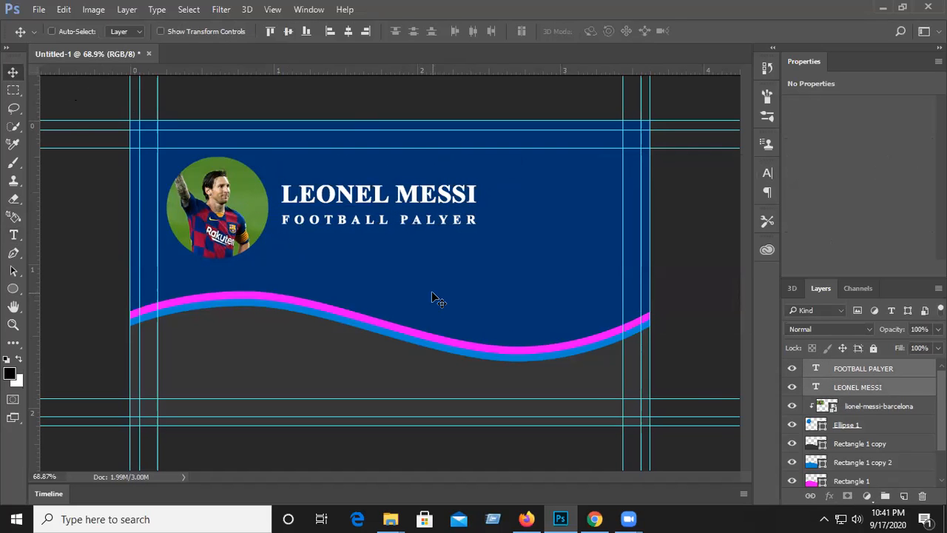